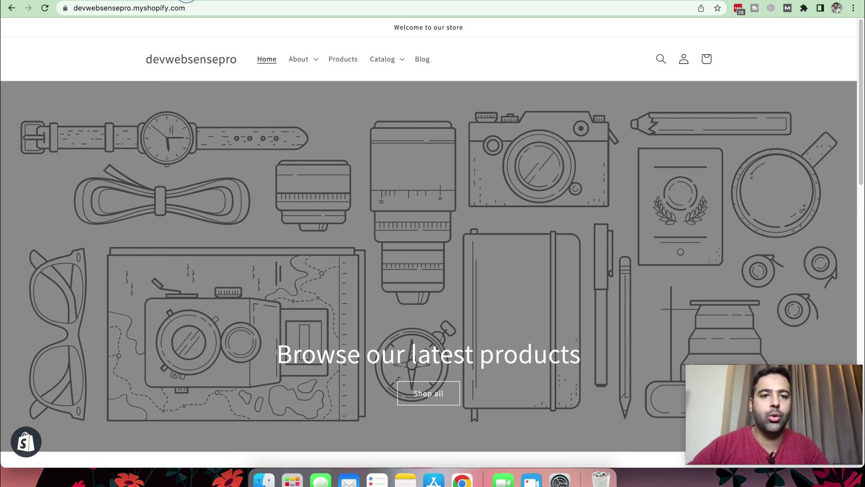
Open Google Tag Manager in a new browser tab and start creating a new account.
key(super+t)
text(tag)
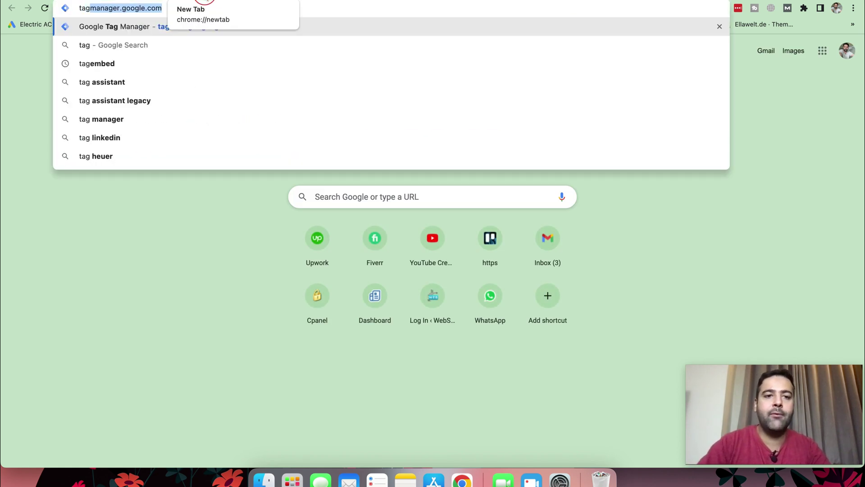
key(Return)
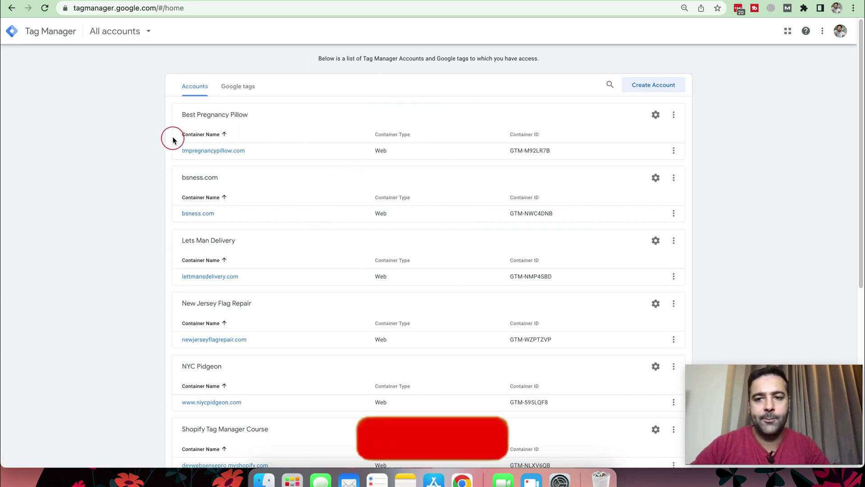
click(653, 85)
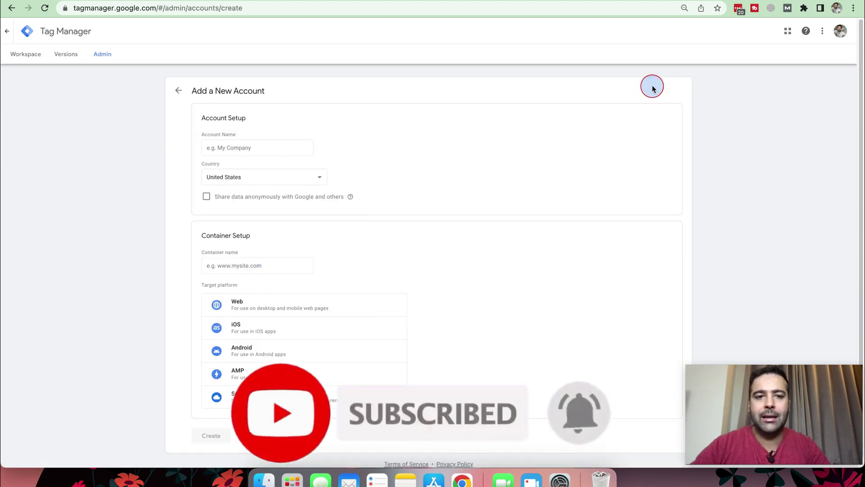
Name the new Tag Manager account "Linkedin Purchase Tracking".
click(272, 148)
text(I)
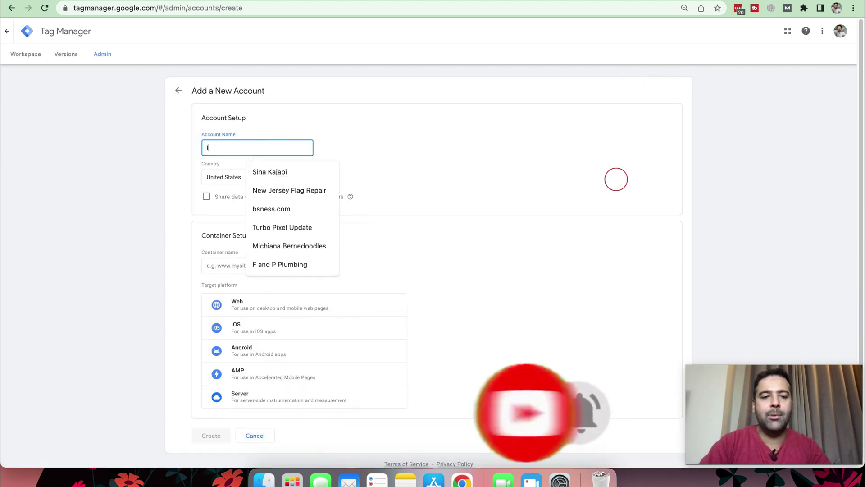
text(inkedin Purc)
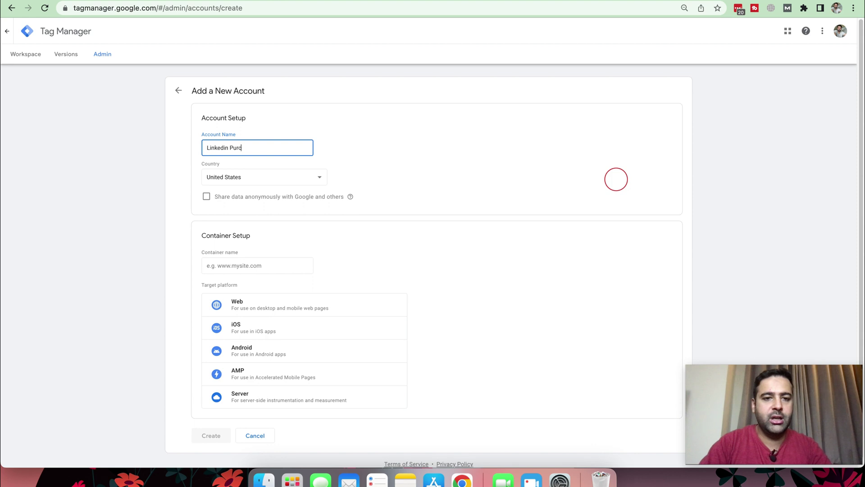
text(hase Tracking)
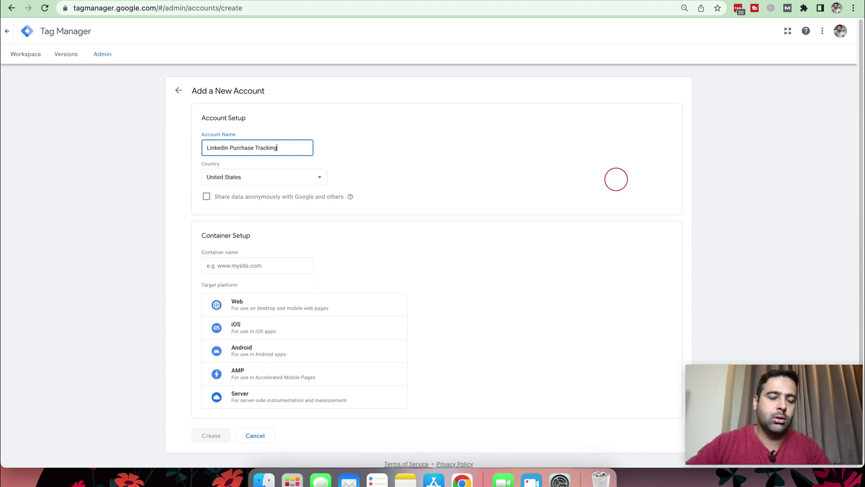
Name the container devwebsensepro.myshopify.com, copying the domain from the storefront's address, and choose Web as its target platform.
scroll(432, 127, down, 1)
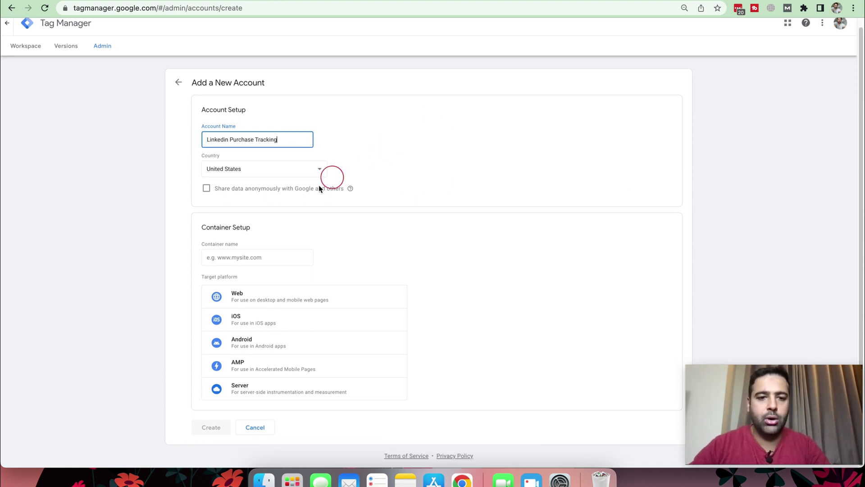
click(242, 257)
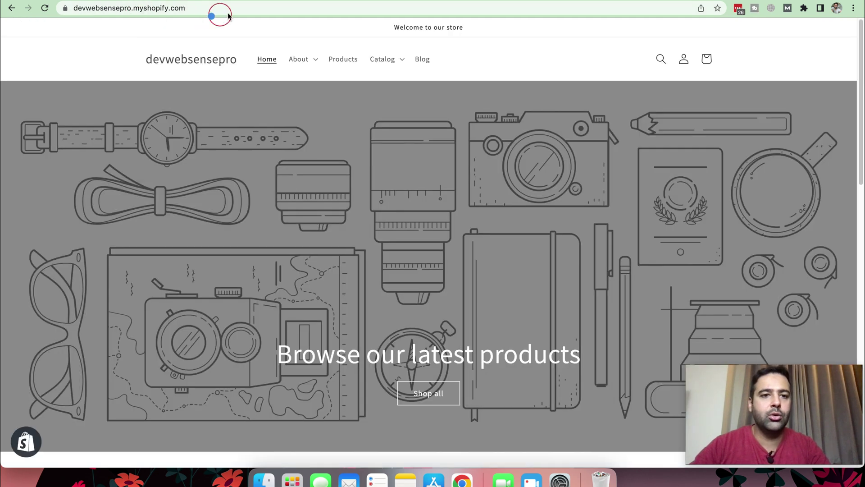
drag(217, 9, 99, 10)
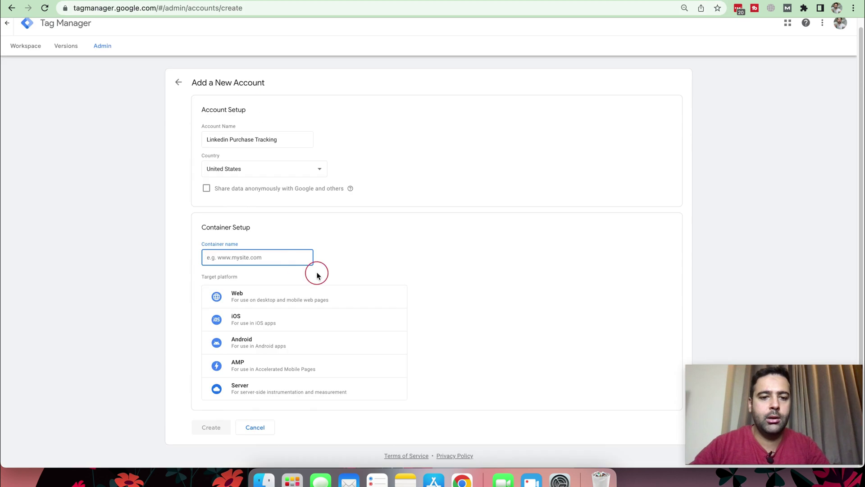
text(devwebsensepro.myshopify.com)
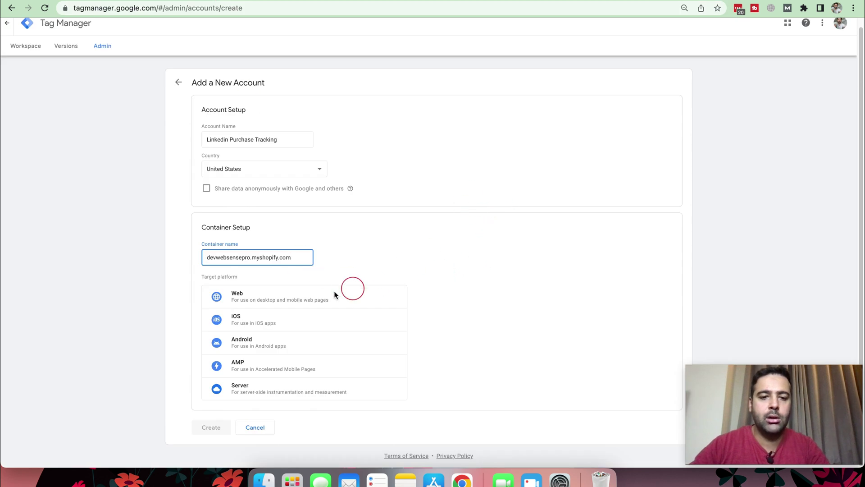
click(266, 298)
Create the account, accepting the GDPR Data Processing Terms and the Google Tag Manager Terms of Service Agreement.
click(210, 432)
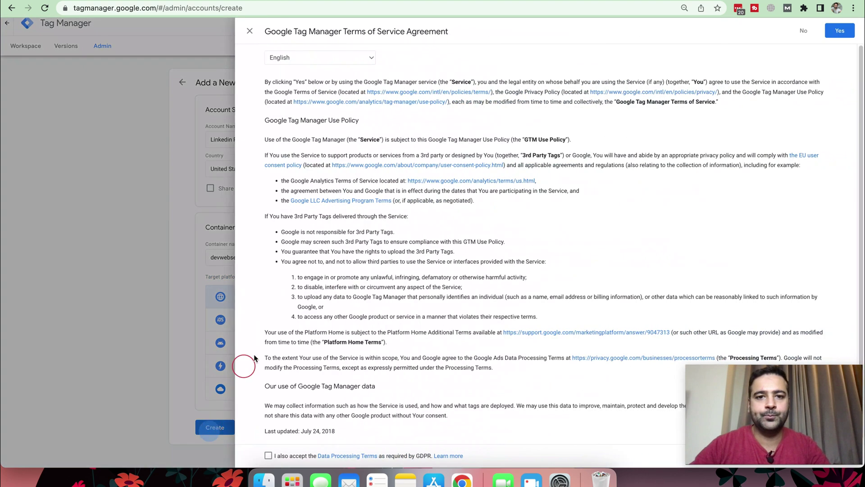
click(414, 240)
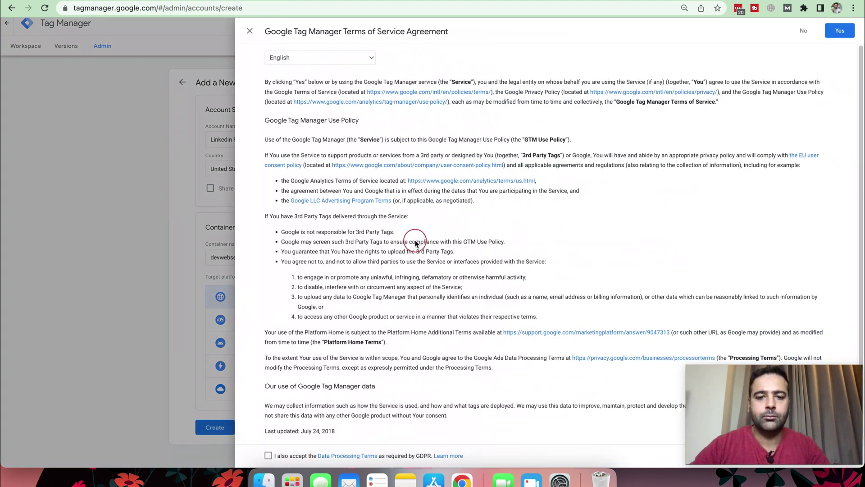
click(317, 363)
click(383, 193)
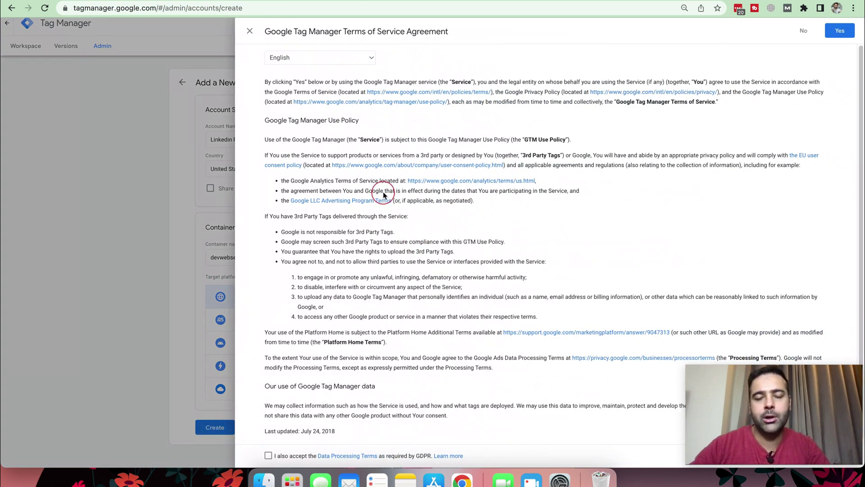
click(268, 456)
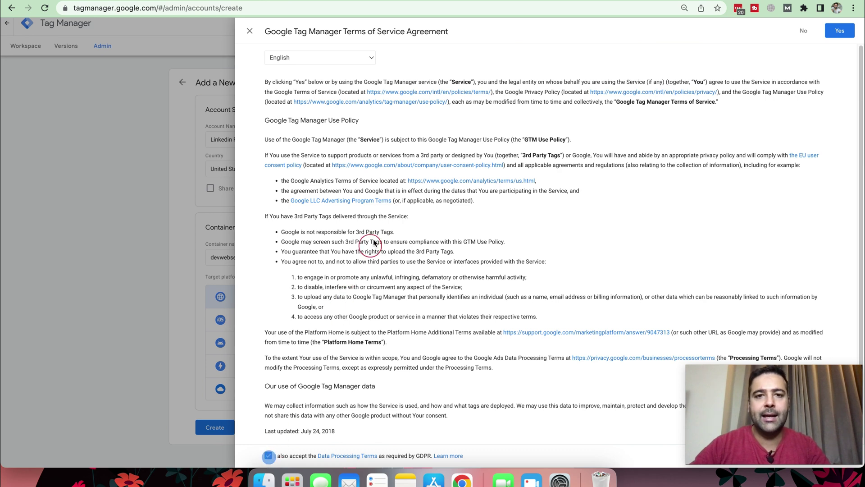
click(841, 29)
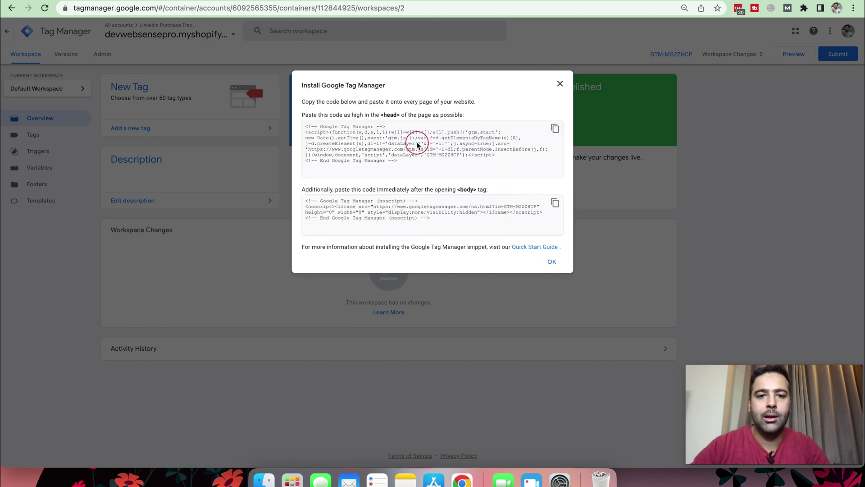
Reset the page zoom to 100% and copy the Tag Manager code snippet for the page head.
click(684, 8)
click(700, 26)
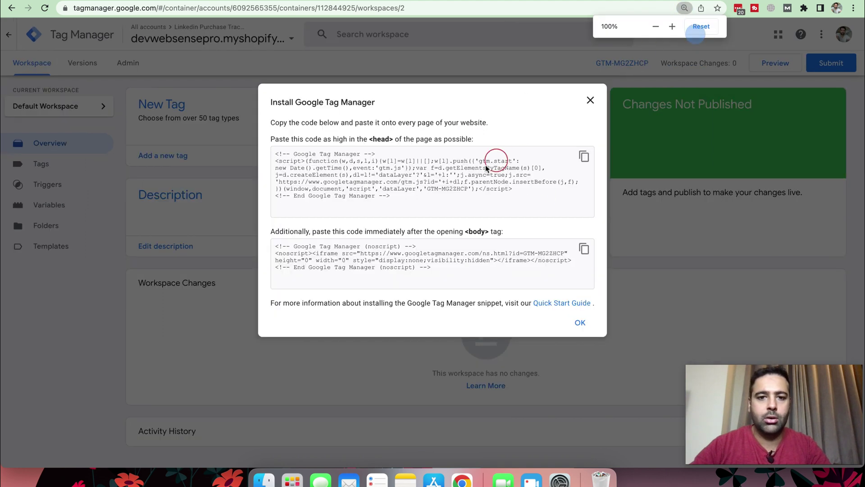
click(587, 156)
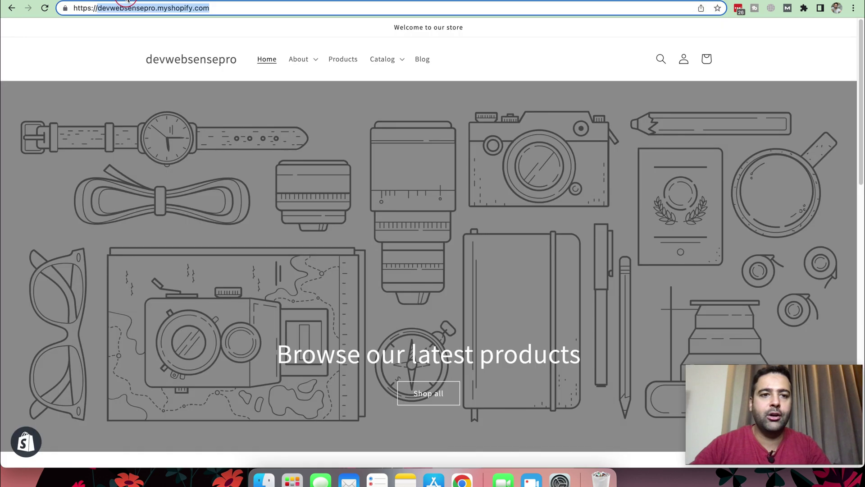
Open the Shopify admin of the store by adding /admin to the storefront address.
click(267, 9)
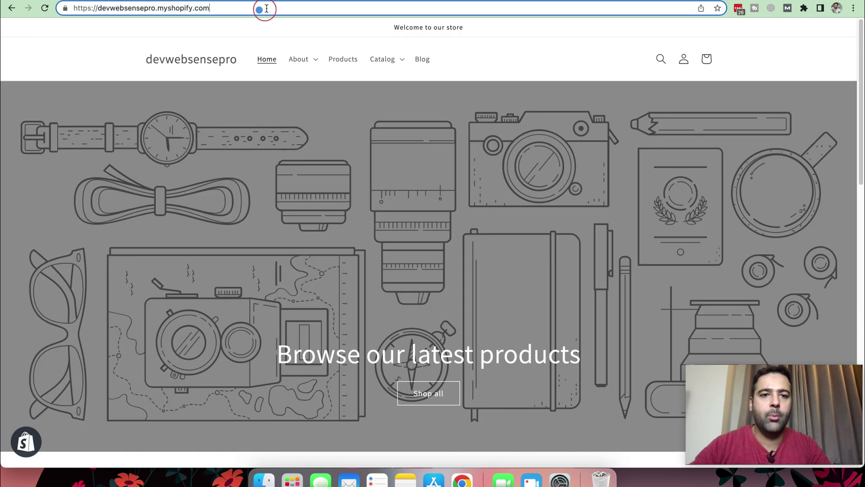
text(/adm)
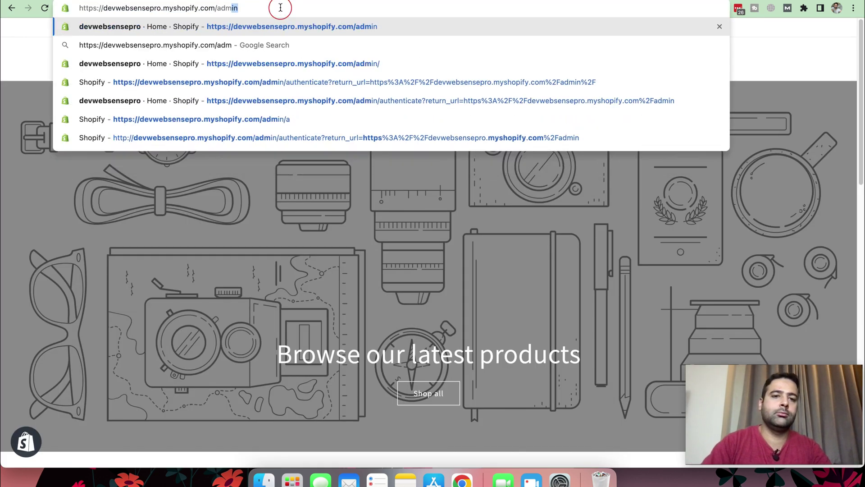
key(Return)
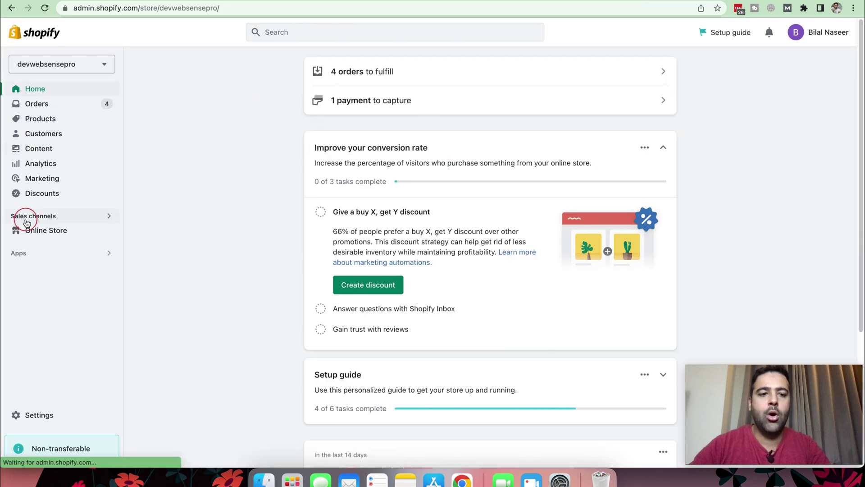
Open the code editor for the current Dawn theme from the online store's themes.
click(50, 232)
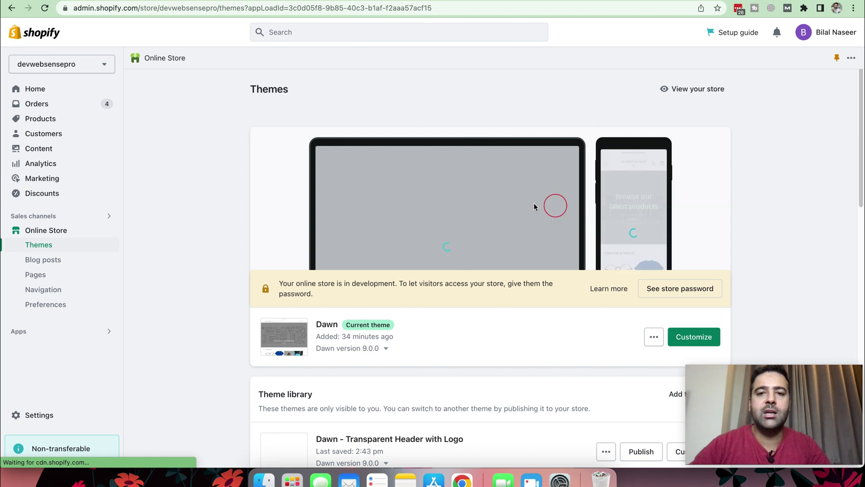
scroll(756, 158, down, 3)
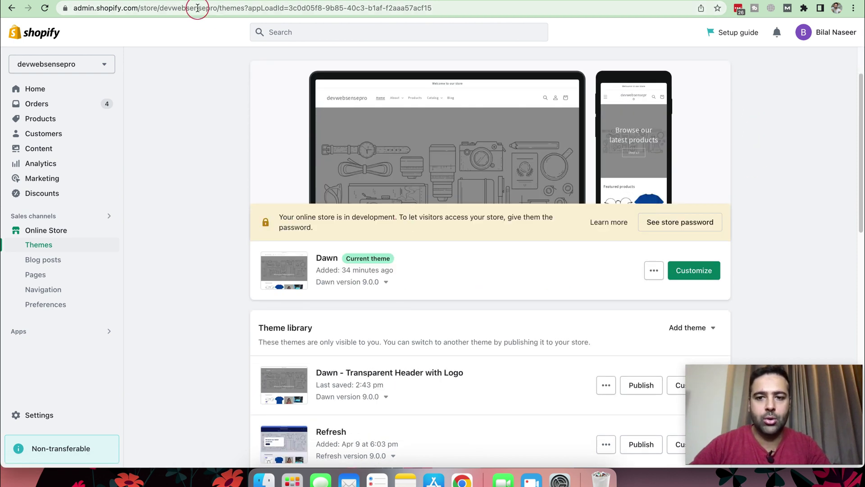
click(658, 275)
click(574, 391)
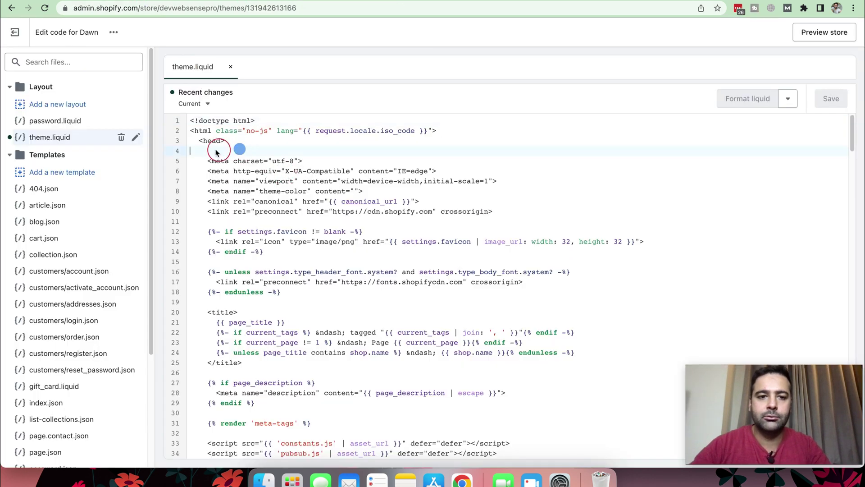
Paste the Tag Manager head snippet into theme.liquid directly below the opening <head> tag.
click(238, 149)
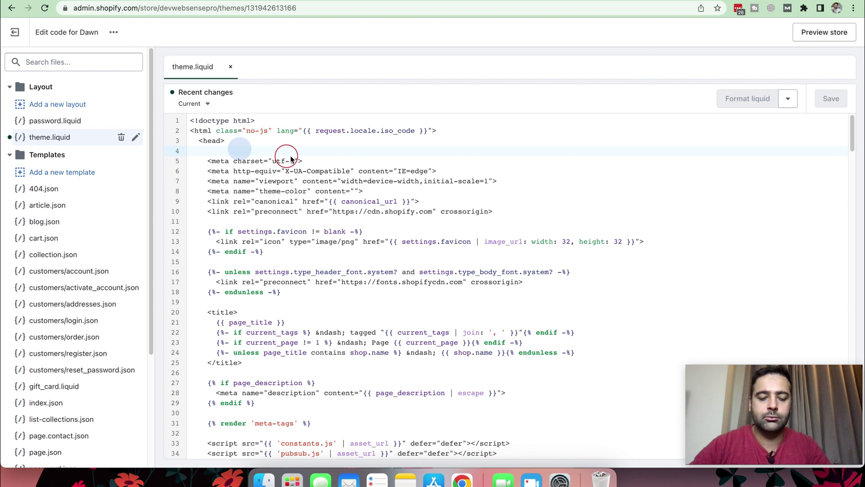
key(super+v)
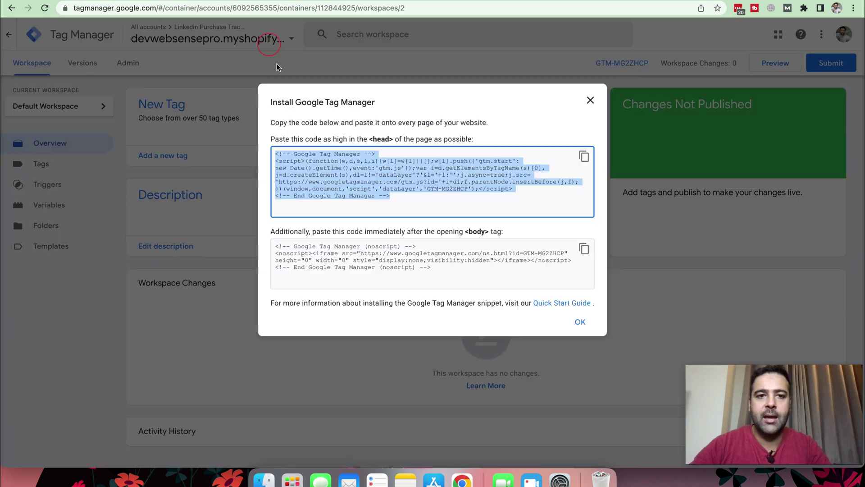
Copy the Tag Manager noscript snippet, paste it below the opening <body> tag in theme.liquid, and save the file.
click(585, 249)
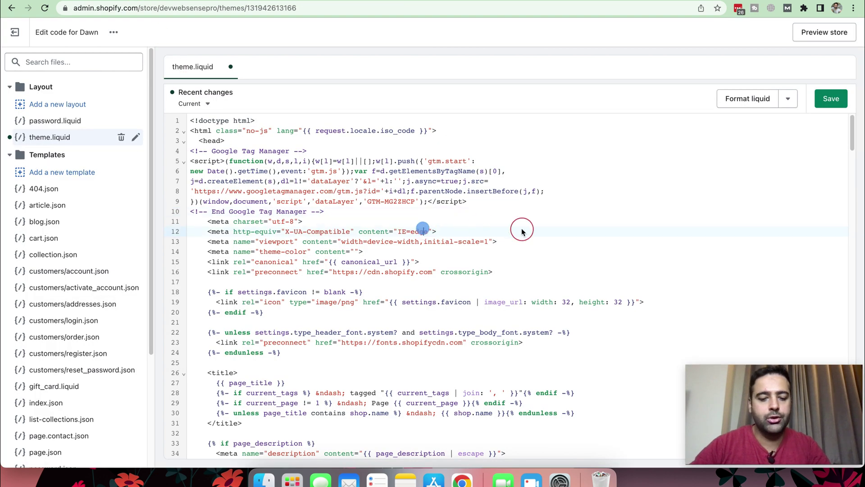
key(super+f)
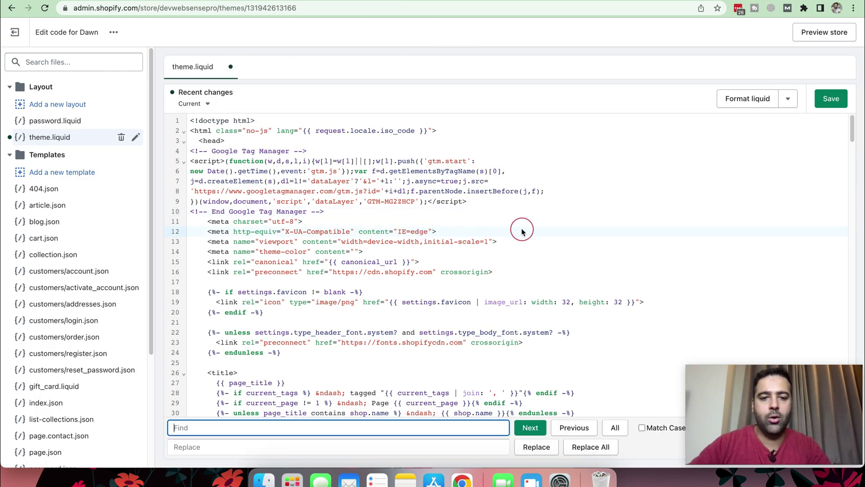
text(<body)
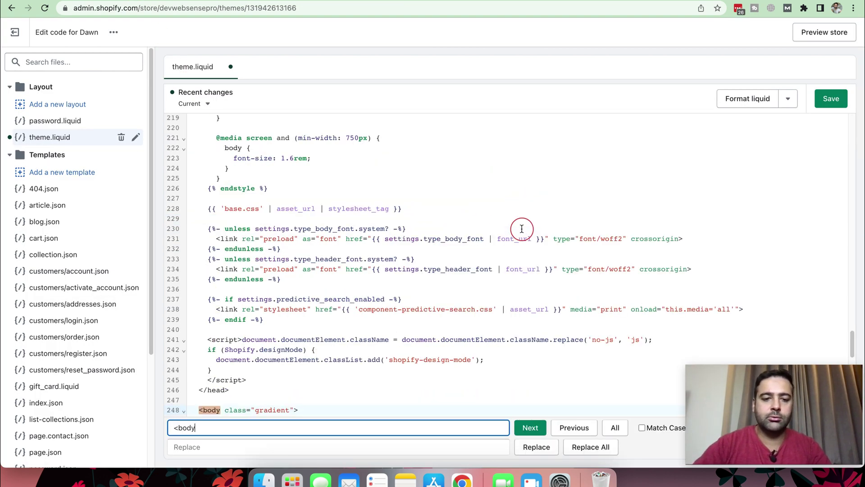
scroll(496, 216, down, 4)
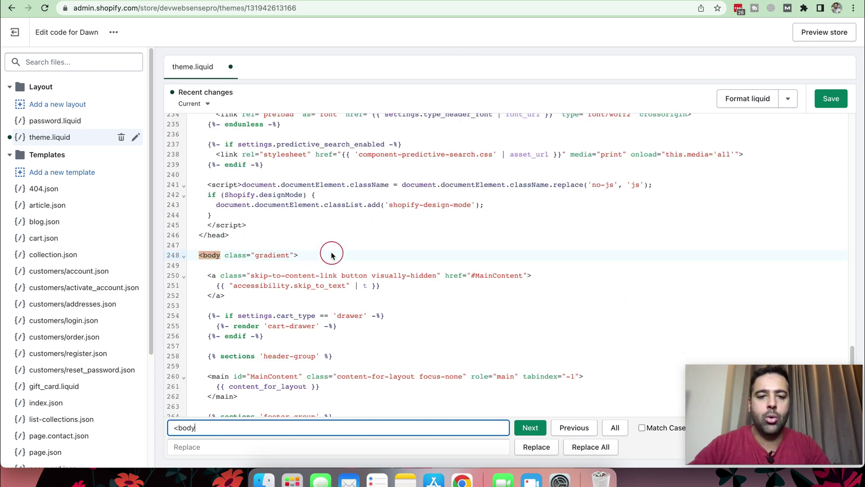
click(331, 253)
key(Down)
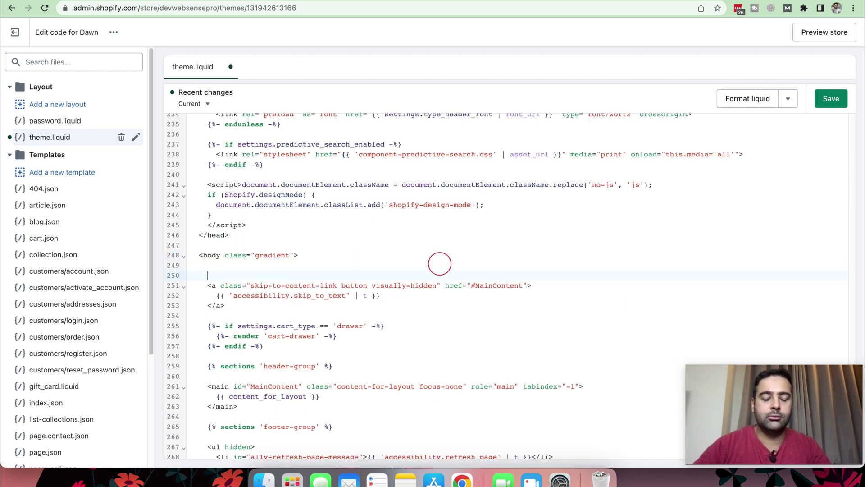
key(Return)
key(Escape)
key(super+v)
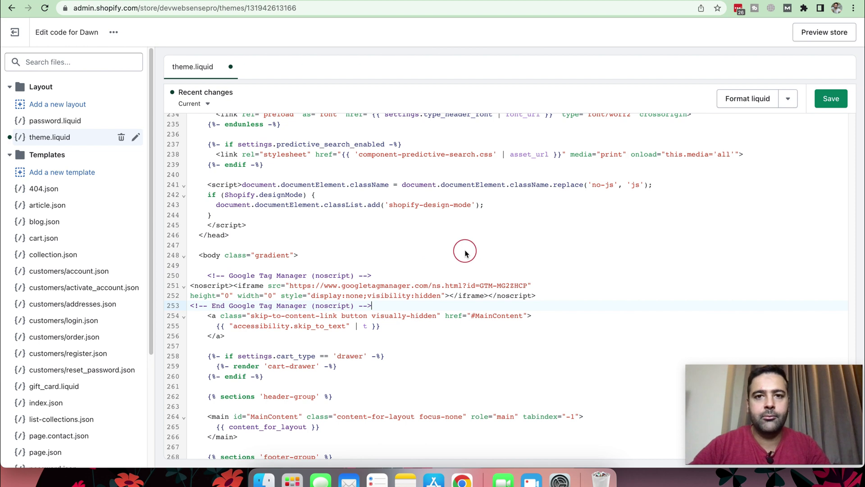
click(831, 101)
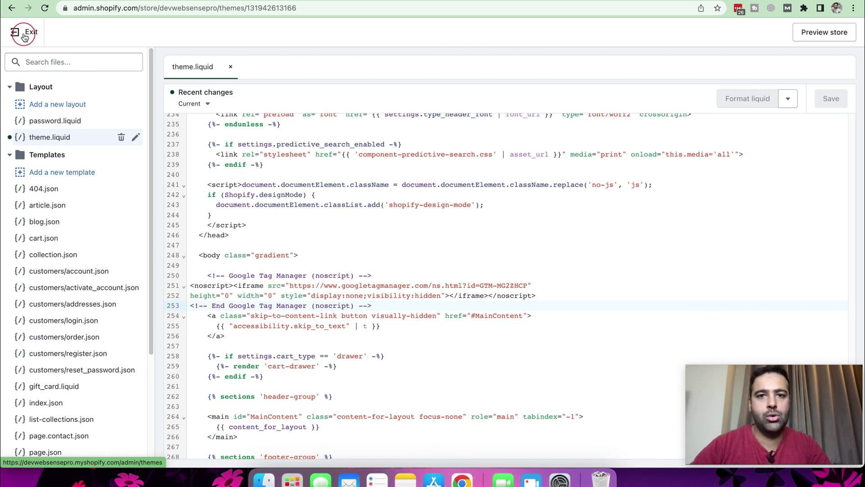
Exit the theme code editor and open the store's Checkout settings.
click(24, 36)
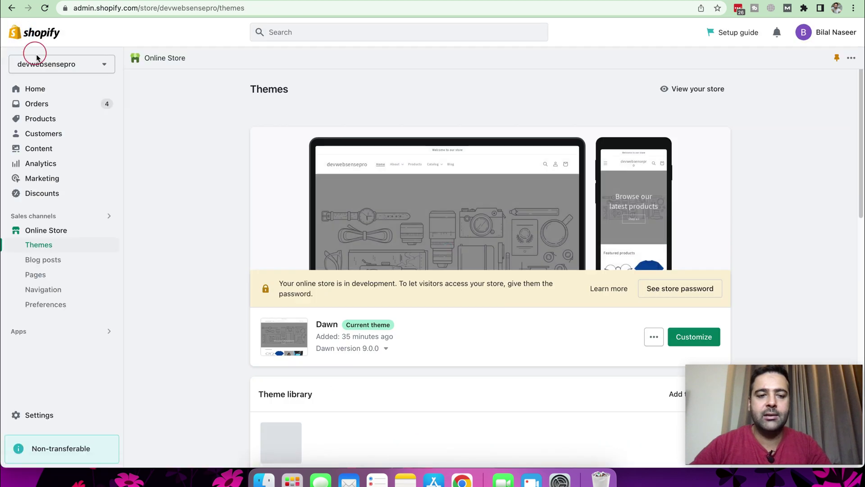
click(40, 419)
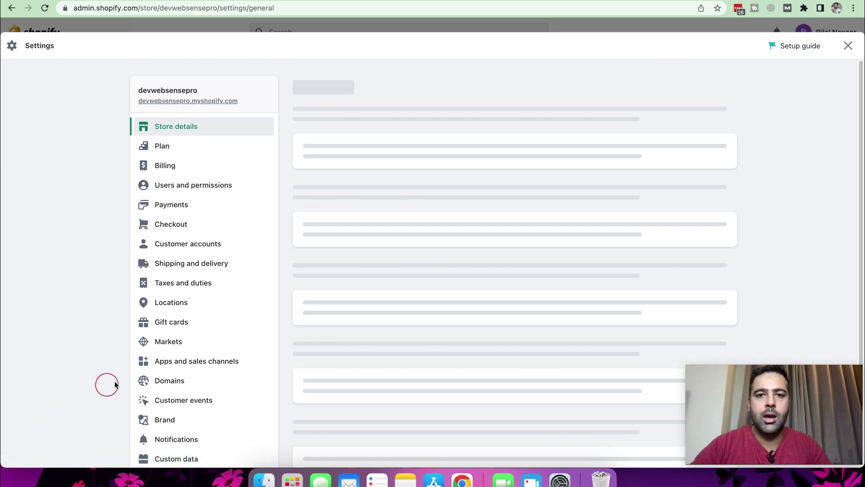
click(180, 227)
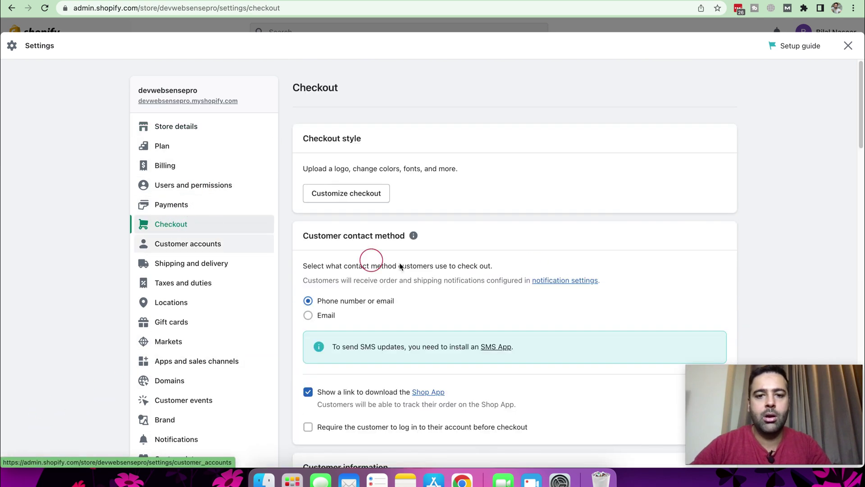
Copy the Tag Manager head snippet and paste it into the order status page's Additional scripts in Checkout settings.
scroll(619, 121, down, 8)
scroll(619, 120, down, 15)
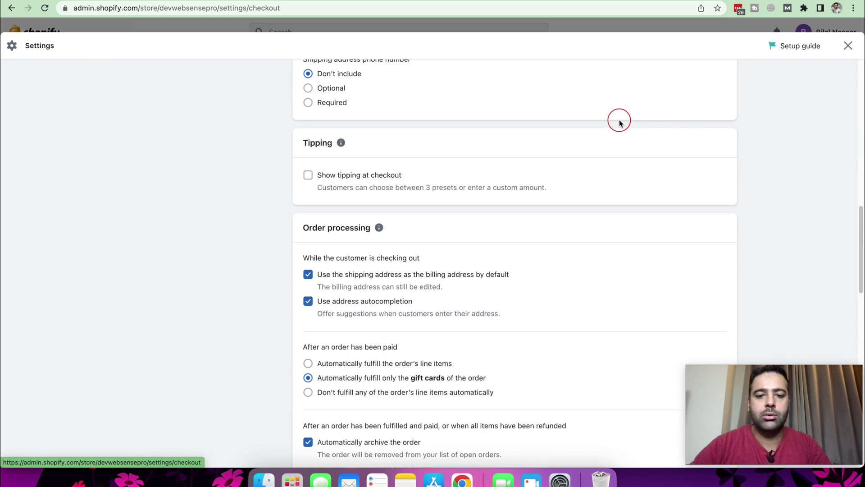
scroll(616, 135, up, 2)
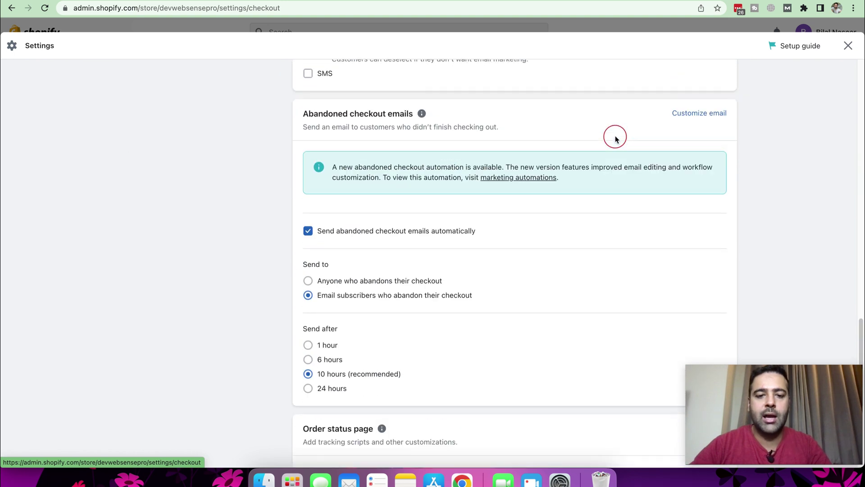
scroll(614, 136, down, 6)
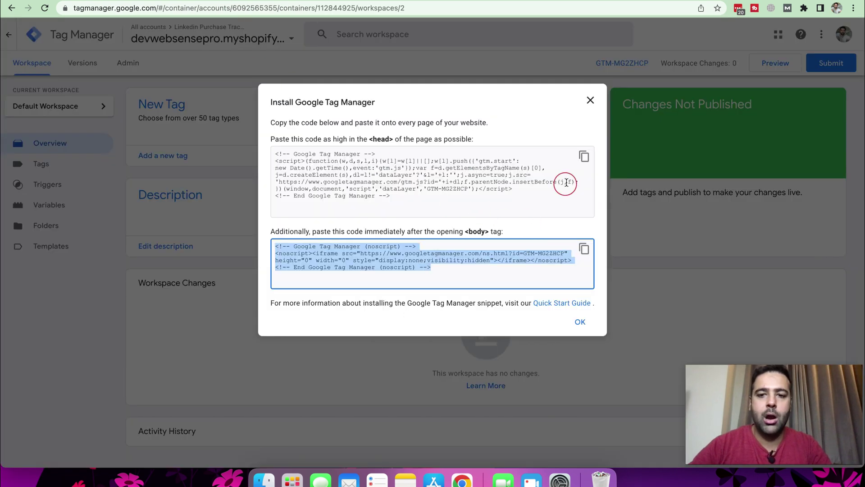
click(581, 160)
key(ctrl+shift+Tab)
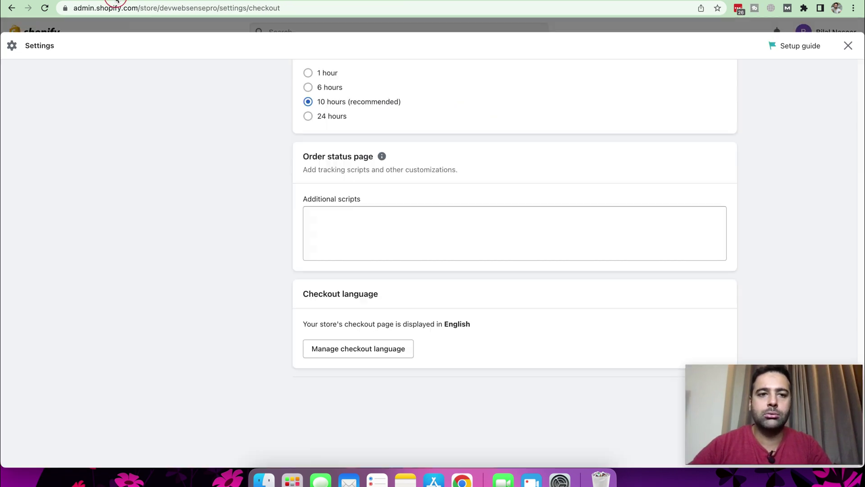
click(391, 218)
key(super+v)
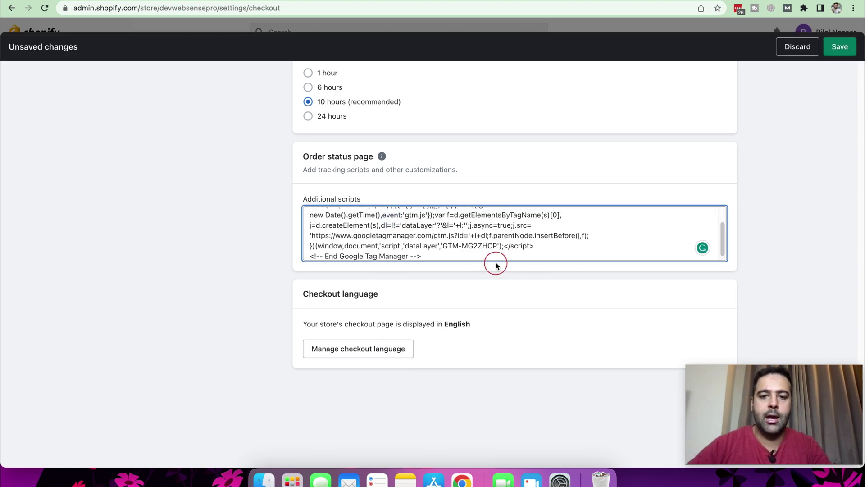
Add the Tag Manager noscript snippet below the head snippet in Additional scripts, save, and close the store settings.
key(ctrl+Tab)
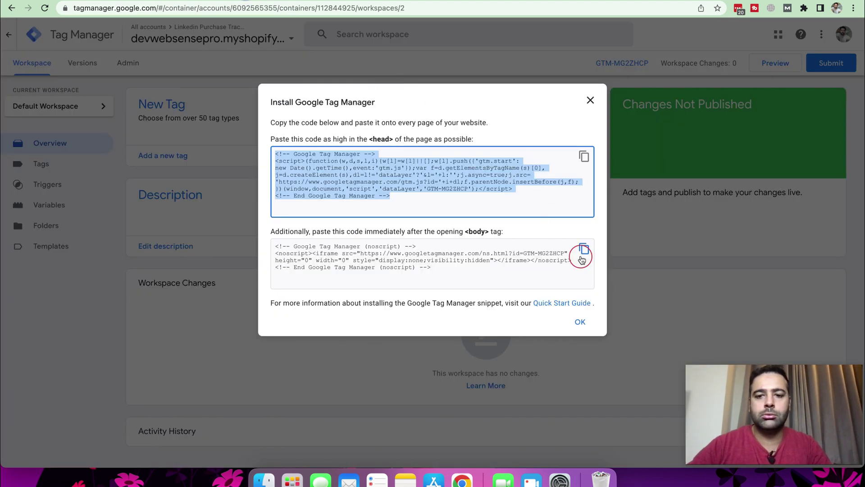
click(583, 250)
key(ctrl+shift+Tab)
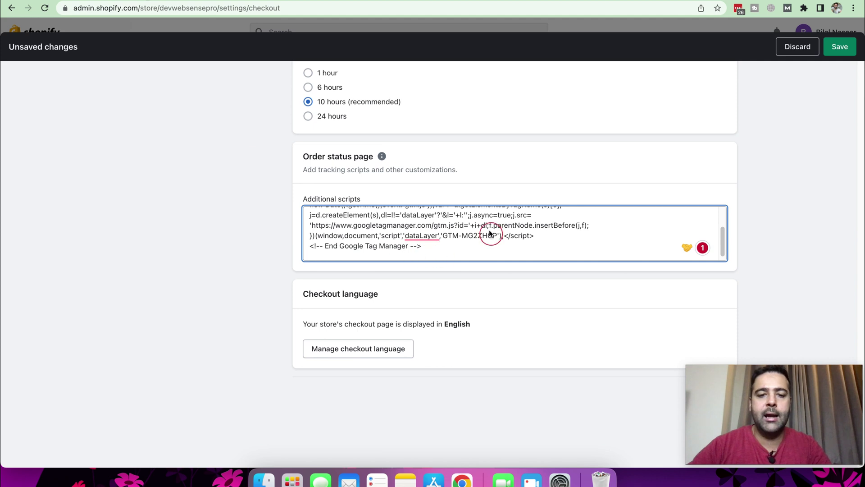
key(super+v)
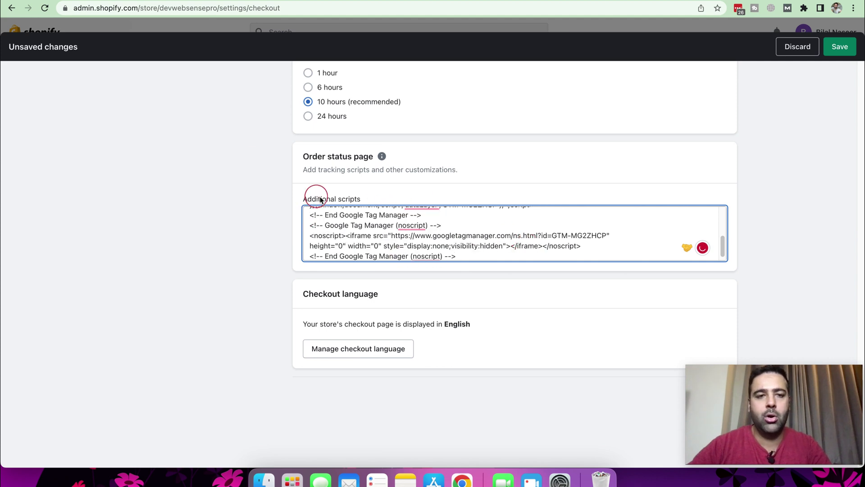
click(840, 50)
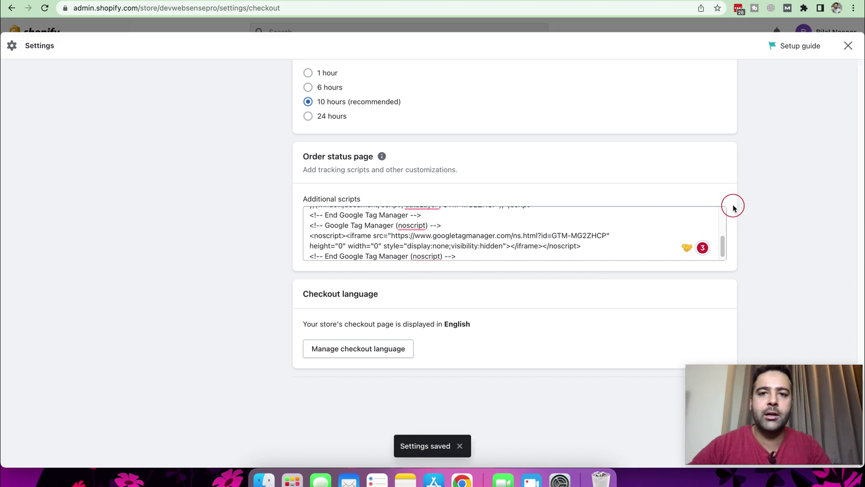
click(849, 46)
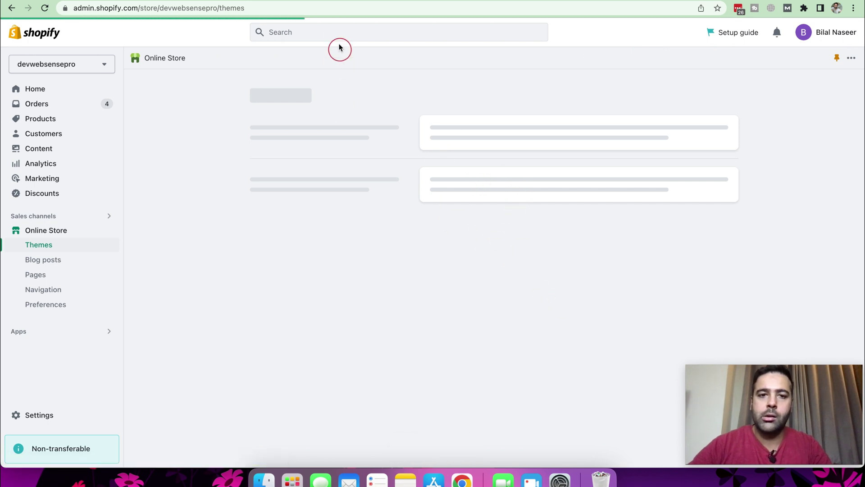
Go to linkedin.com in a new browser tab, enter Campaign Manager, and open the WebSensePro ad account.
key(super+t)
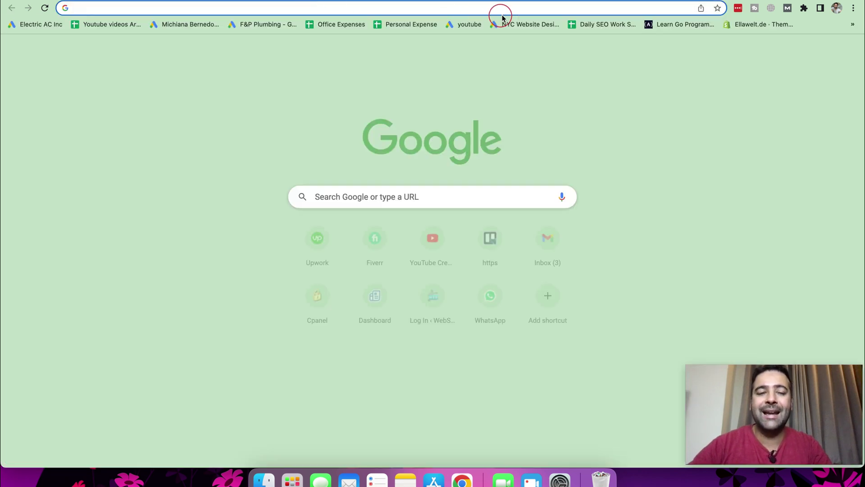
text(linkedin.com)
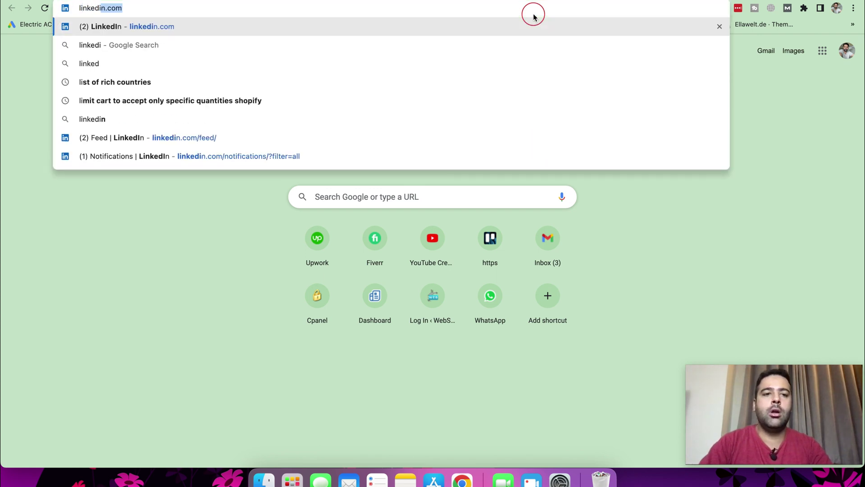
key(Return)
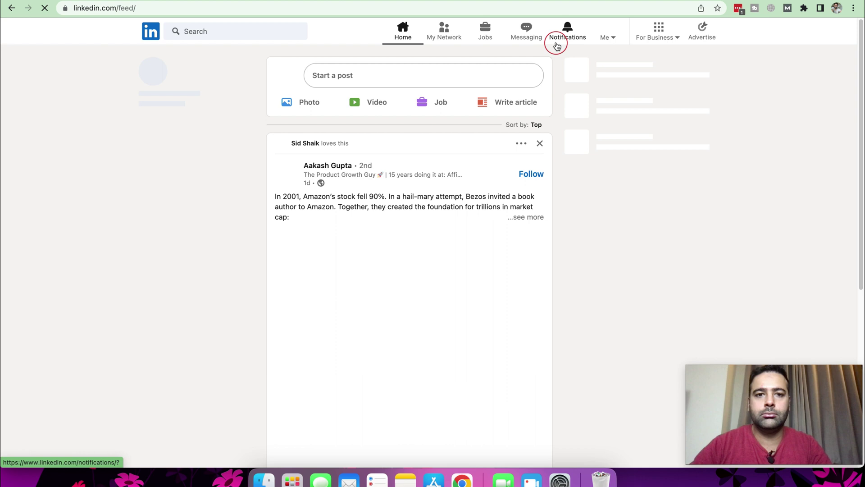
click(706, 37)
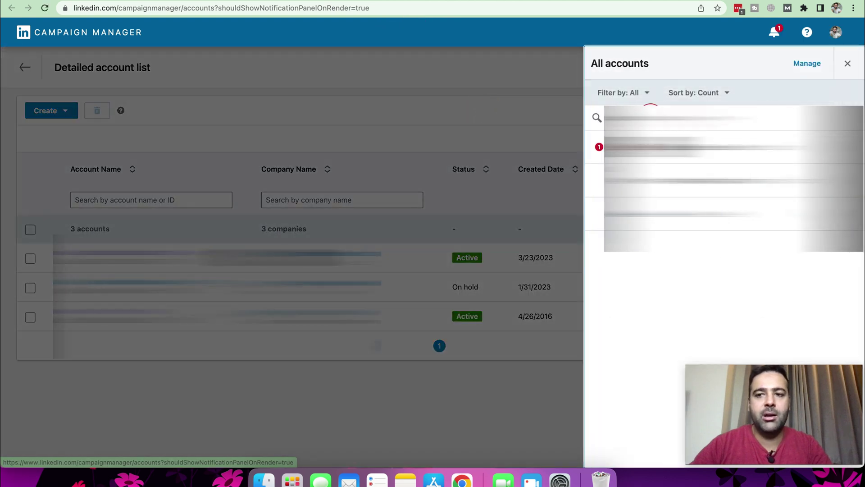
click(848, 64)
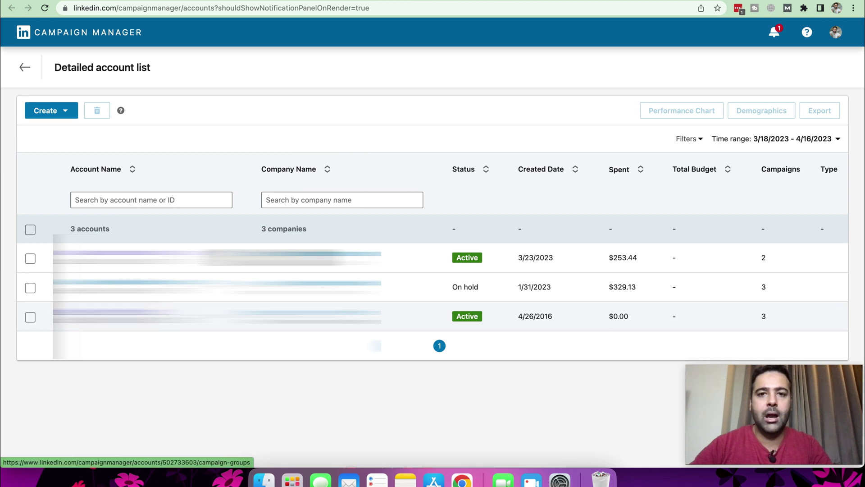
click(94, 312)
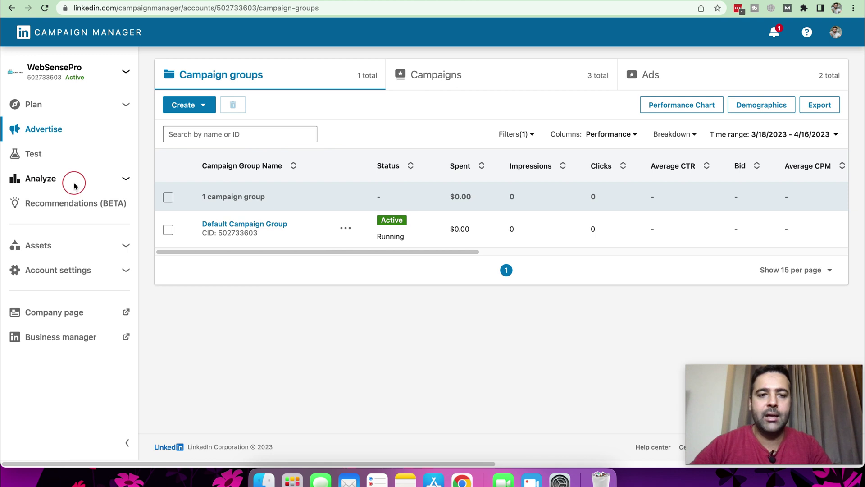
Open the account's conversion tracking and start creating an online conversion.
click(75, 184)
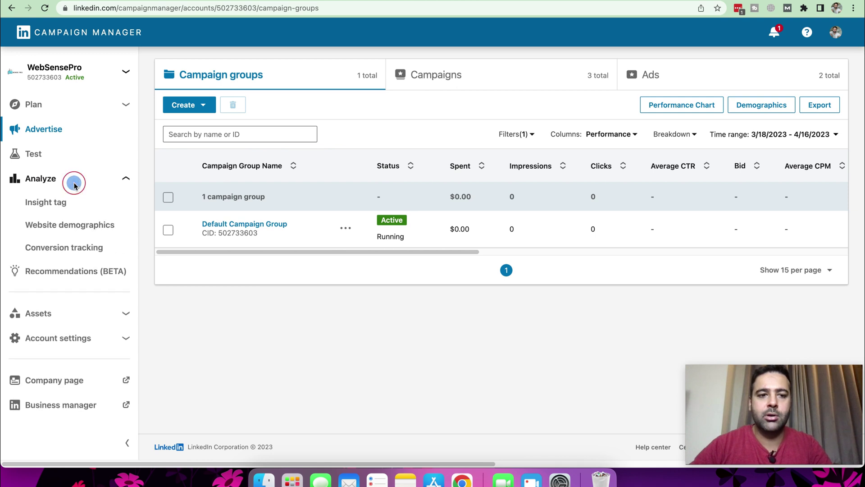
click(83, 252)
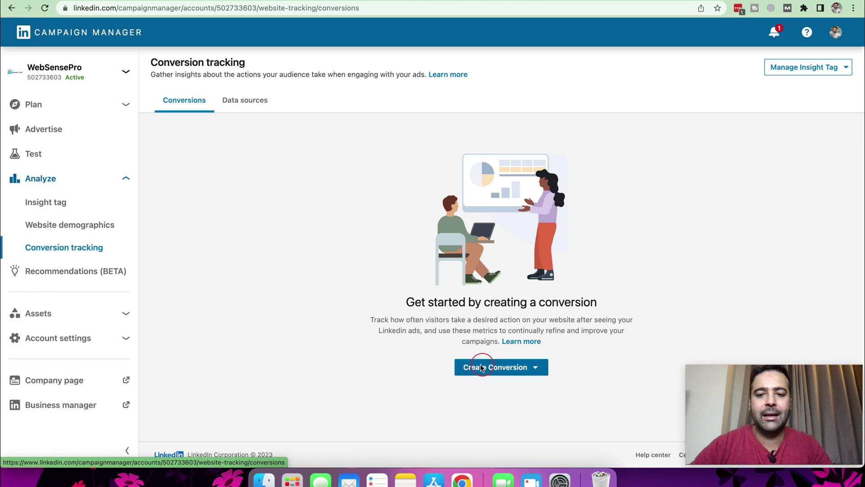
click(529, 370)
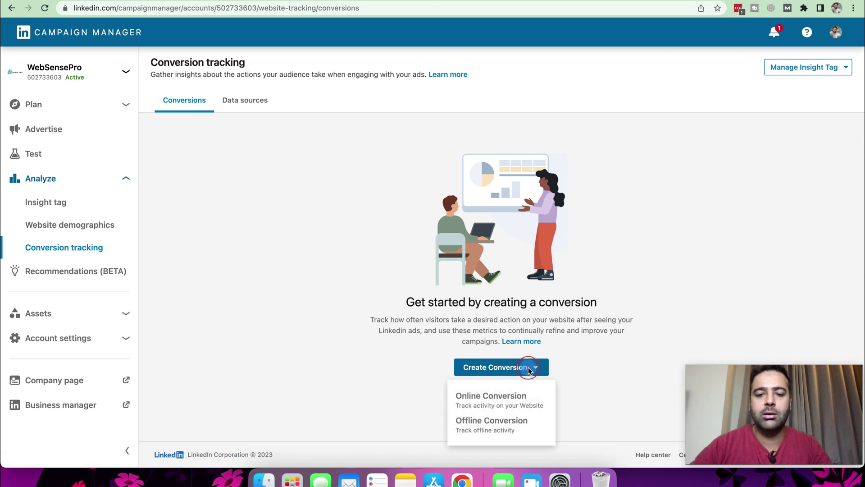
click(522, 399)
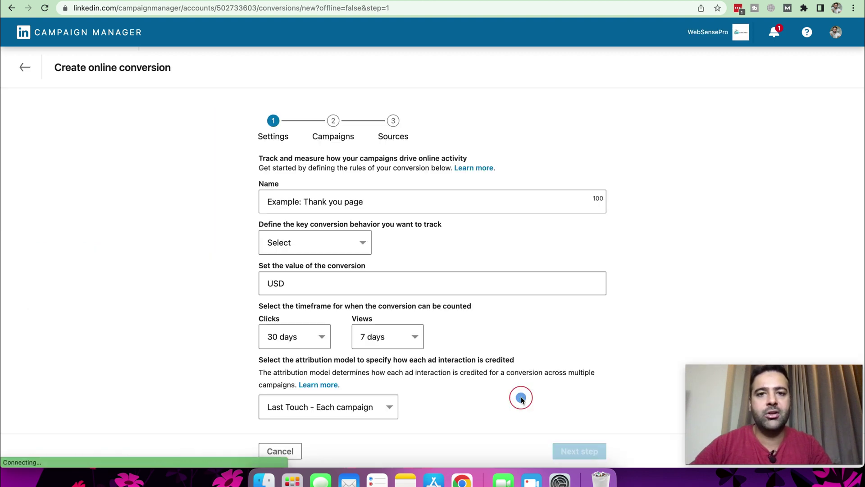
Name the conversion "Shopify Purchase Tracking", set its key behavior to Purchase, and continue to campaign selection.
click(408, 198)
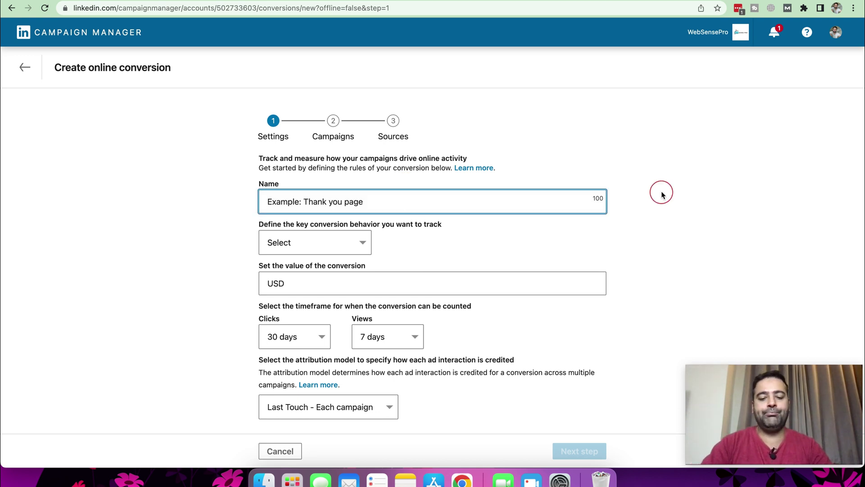
text(Shopify)
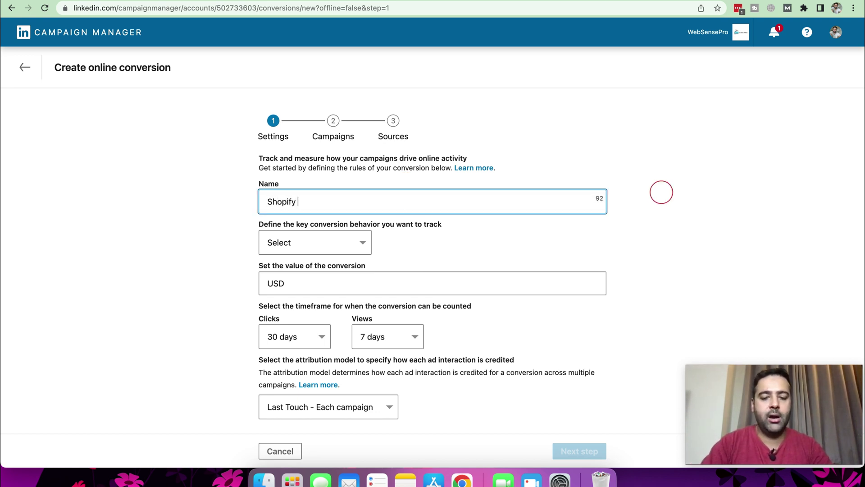
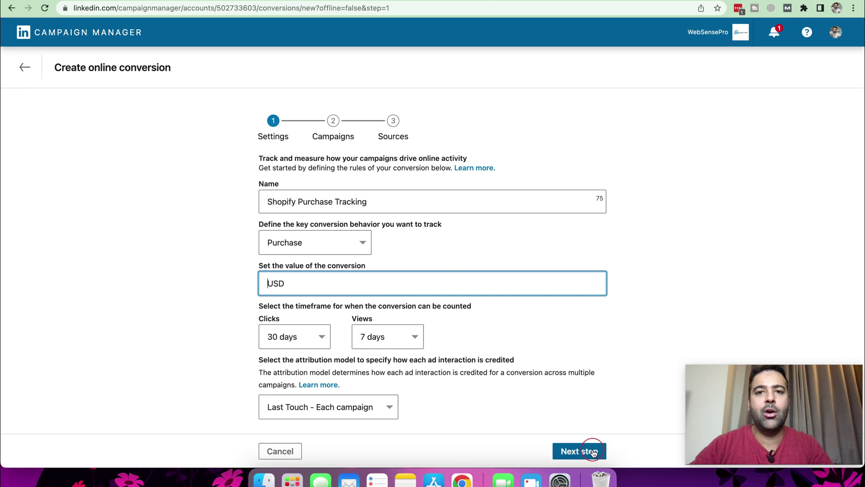
click(593, 453)
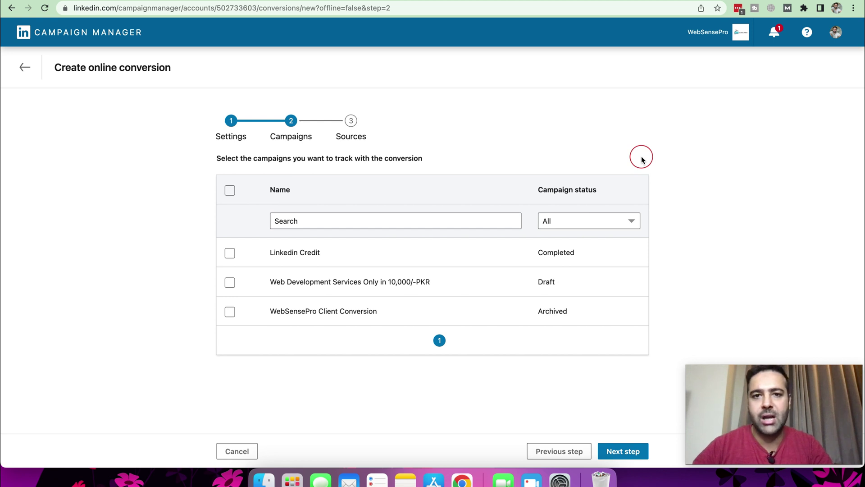
Select the Linkedin Credit campaign for the conversion and choose a tag manager as the tracking setup method.
click(230, 253)
click(620, 449)
scroll(602, 116, down, 5)
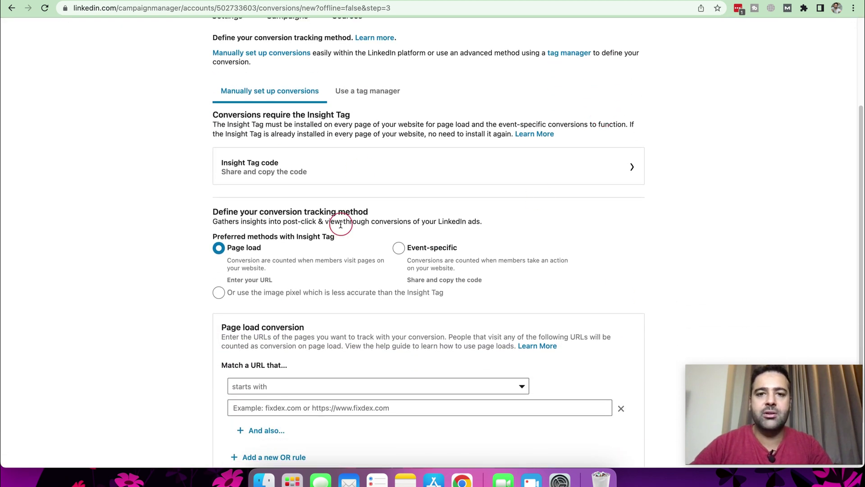
click(368, 94)
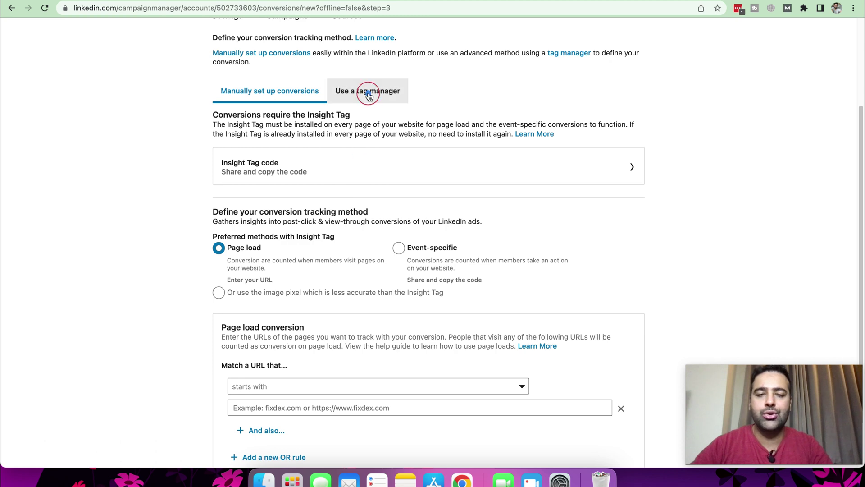
Set the page load conversion rule to match a URL that contains "thank_you".
scroll(576, 96, down, 5)
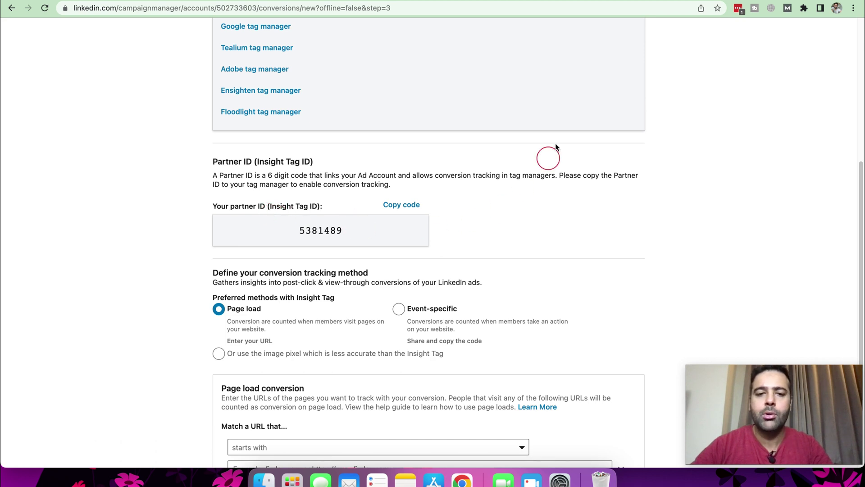
scroll(561, 131, down, 4)
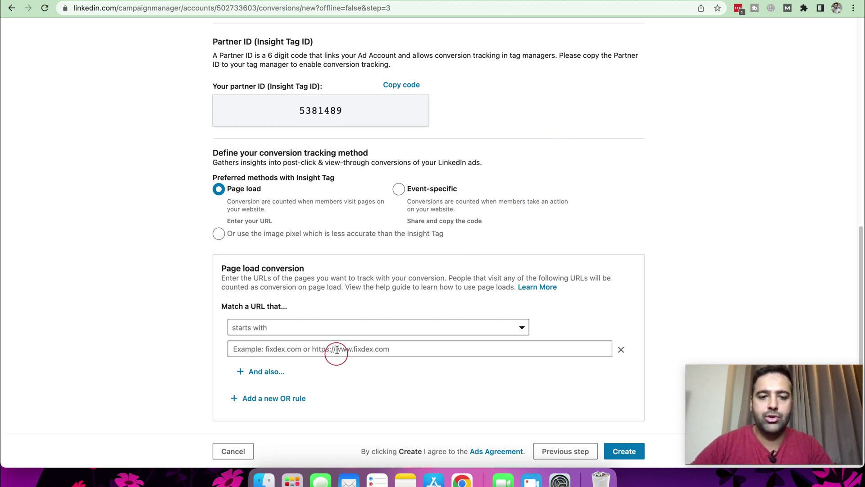
click(352, 334)
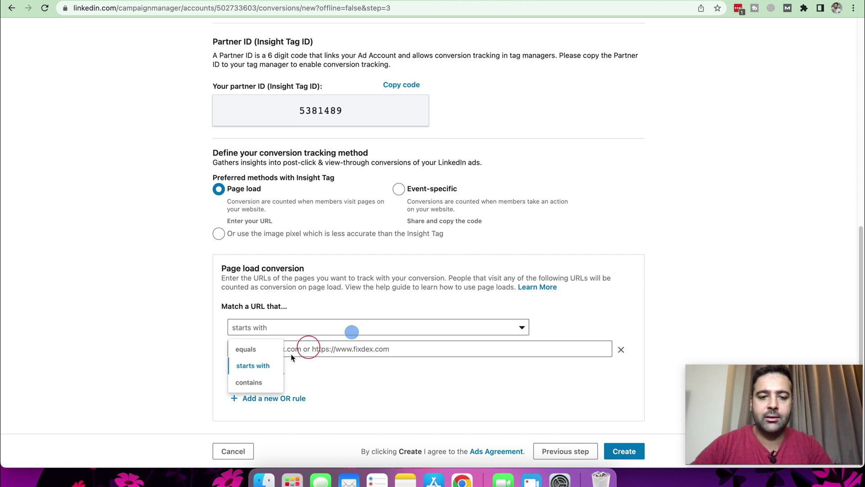
click(252, 382)
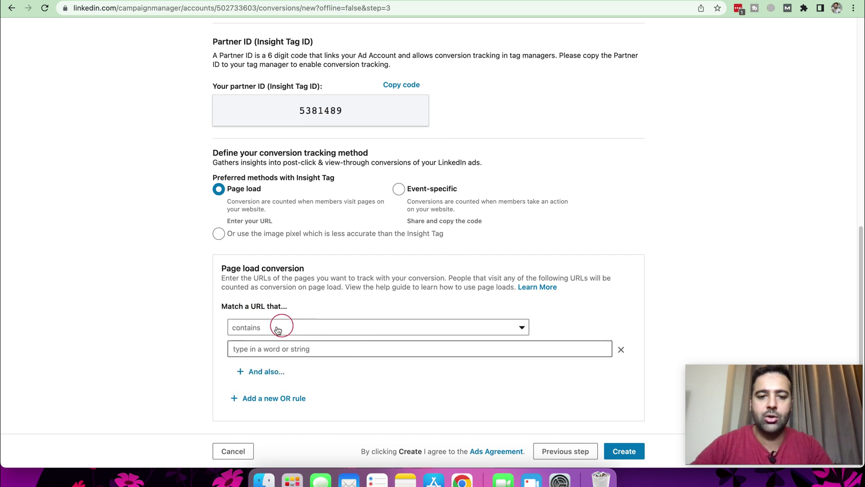
click(272, 351)
text(thank_you)
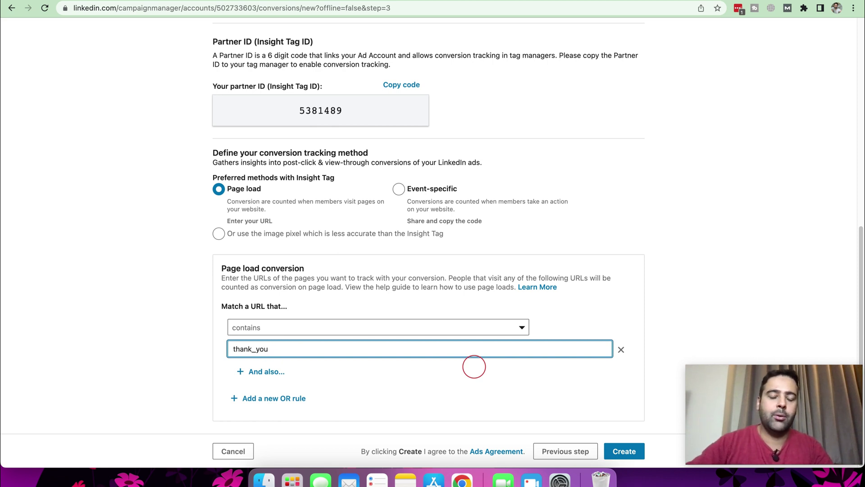
drag(287, 350, 228, 353)
click(443, 380)
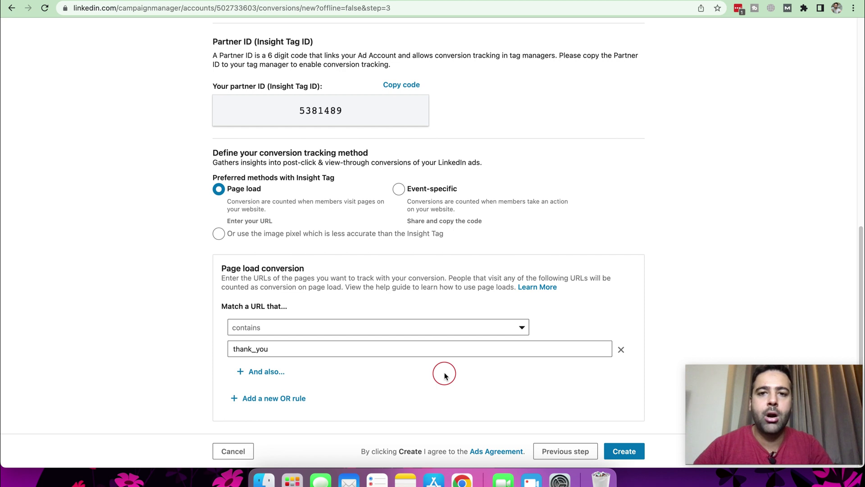
drag(292, 351, 226, 354)
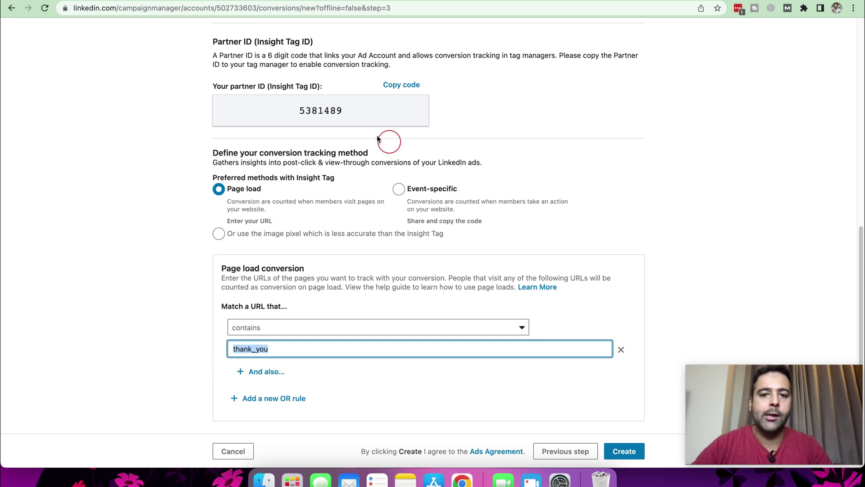
Return to Google Tag Manager and dismiss the installation code dialog to reach the workspace overview.
click(240, 1)
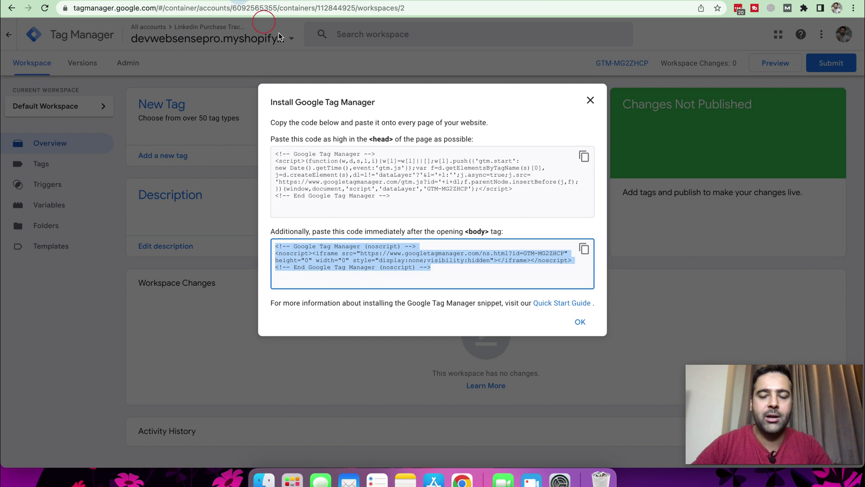
click(590, 100)
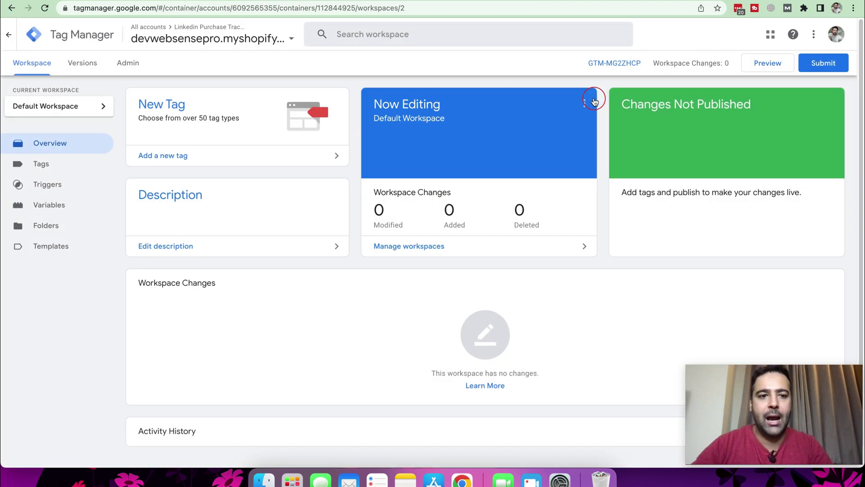
Create a new tag in the workspace and name it "Linkedin Insight Tag".
click(45, 165)
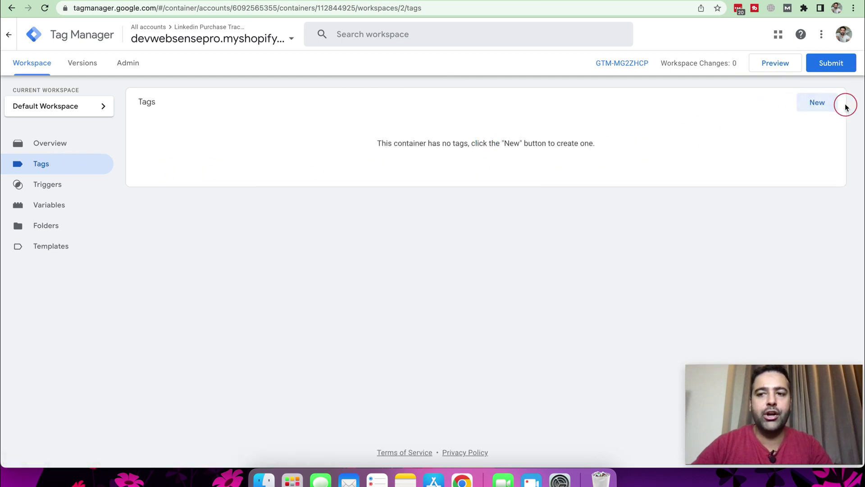
click(831, 103)
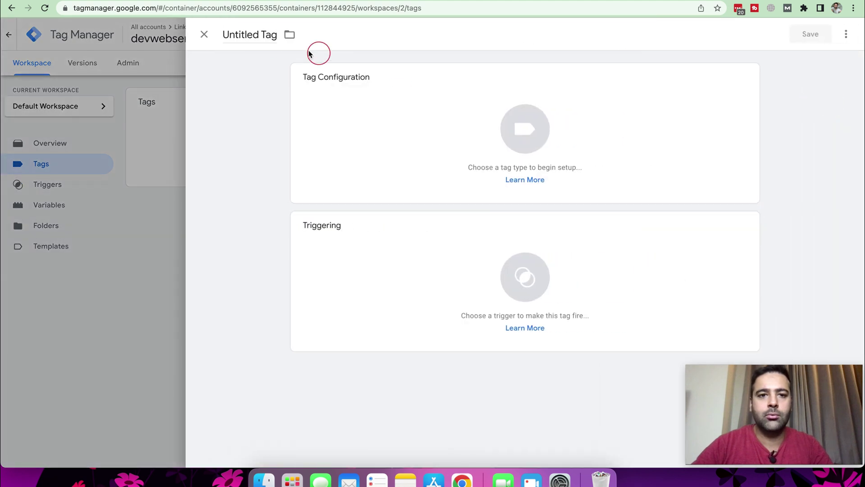
click(251, 34)
text(Linkedin Insight)
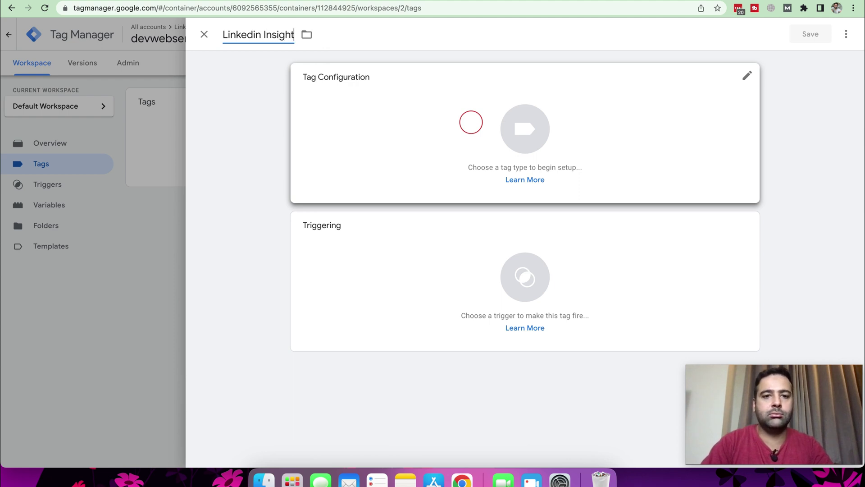
key(BackSpace)
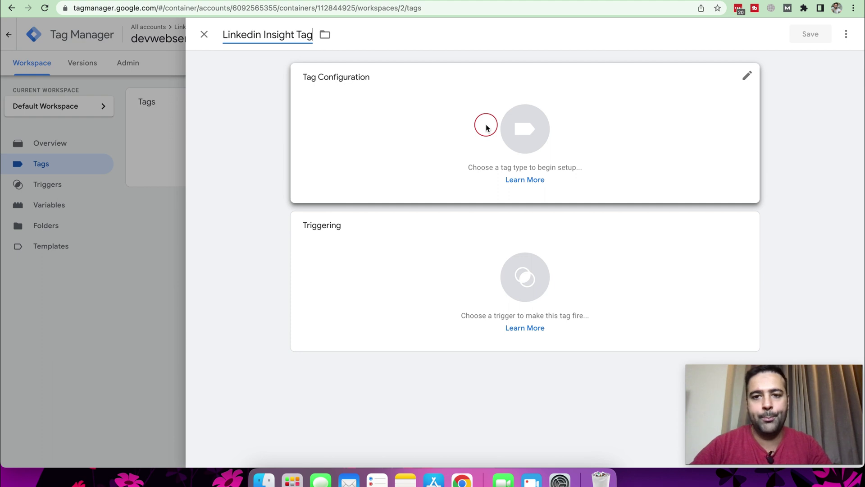
Find the LinkedIn InsightTag 2.0 template in the Community Template Gallery and add it to the workspace as the tag type.
click(525, 133)
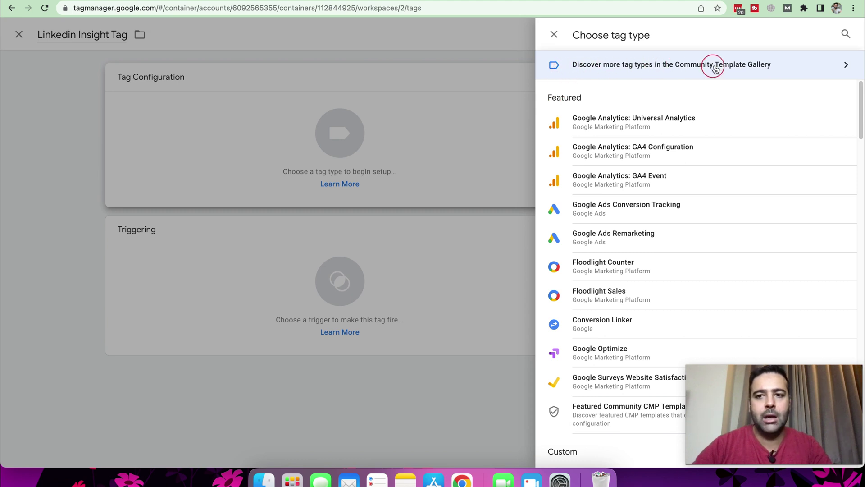
click(742, 68)
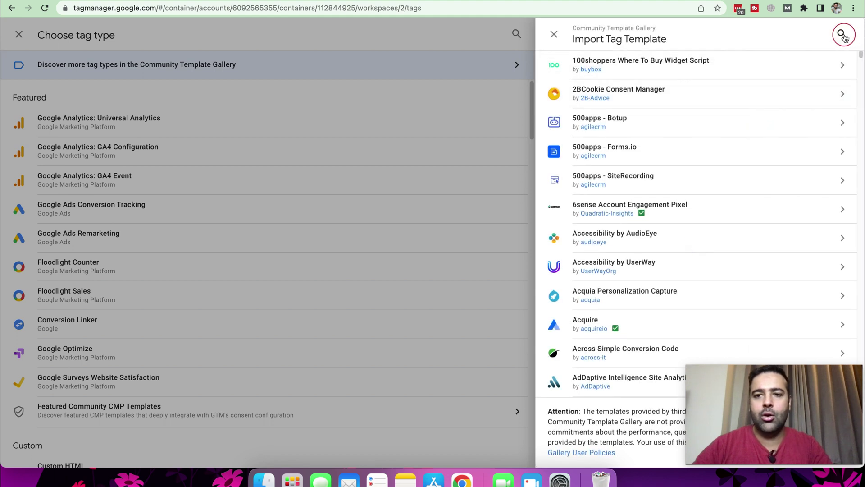
click(843, 35)
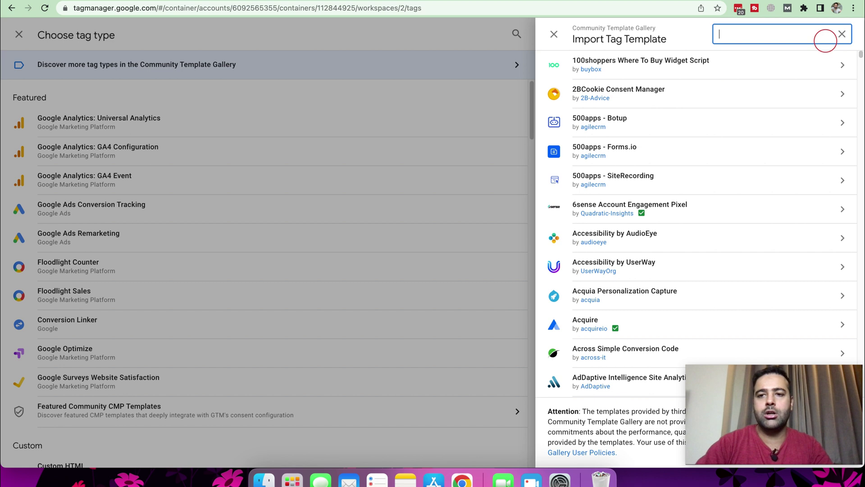
text(linked)
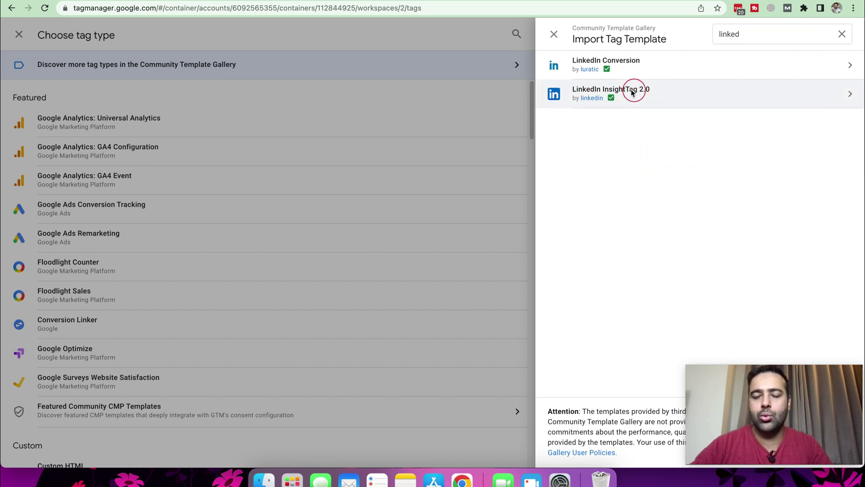
click(657, 93)
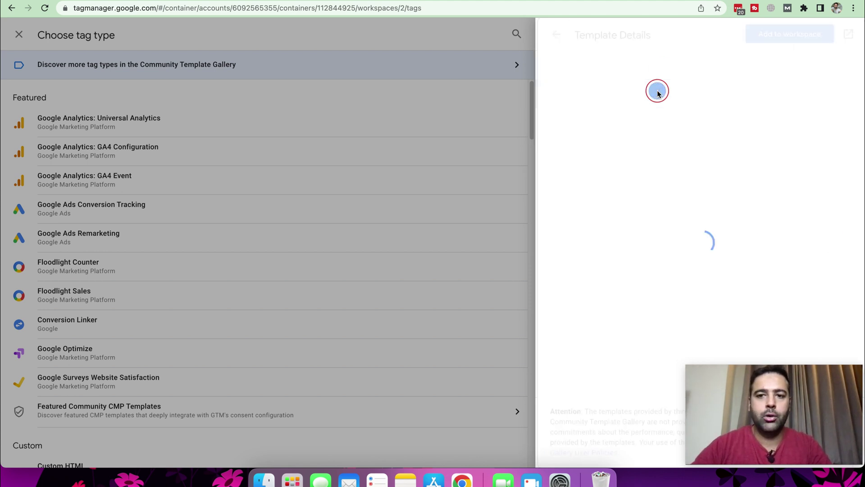
click(786, 34)
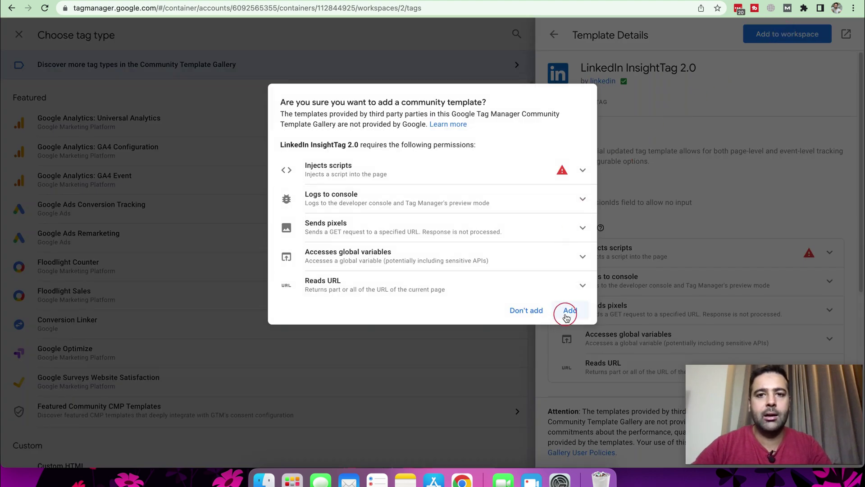
click(567, 315)
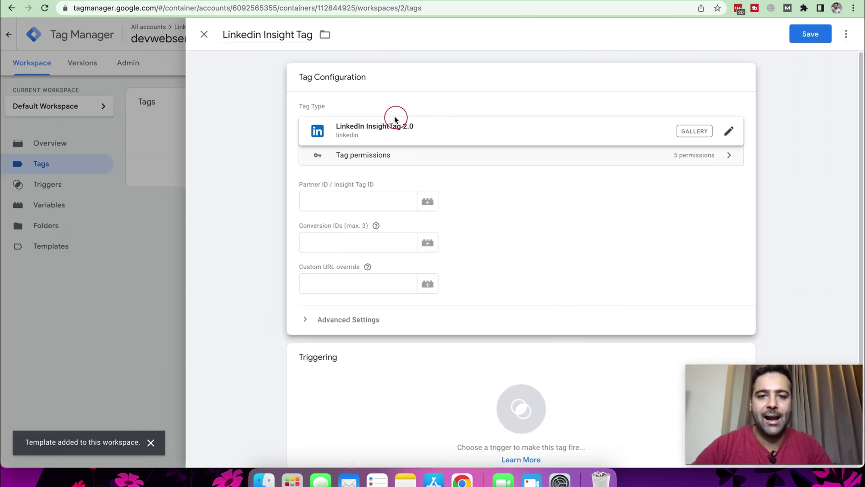
Copy the partner ID from LinkedIn Campaign Manager and enter it as the tag's Partner ID / Insight Tag ID in Google Tag Manager.
drag(303, 189, 390, 188)
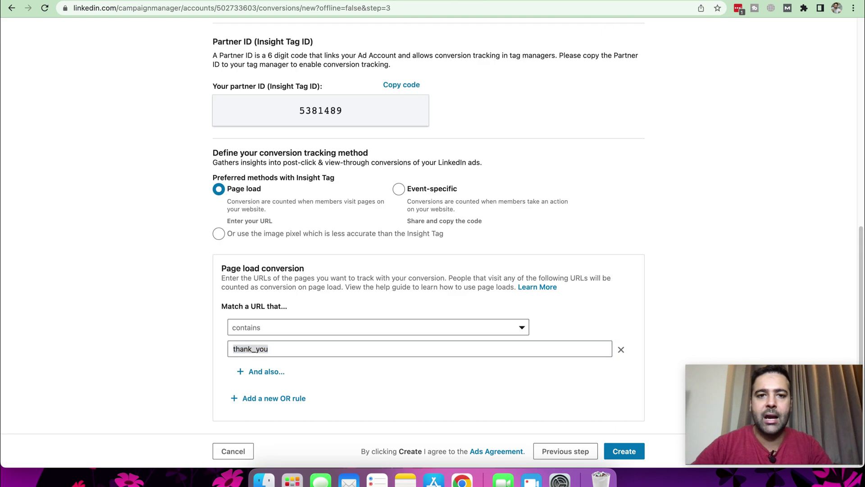
scroll(406, 205, up, 3)
drag(294, 181, 353, 177)
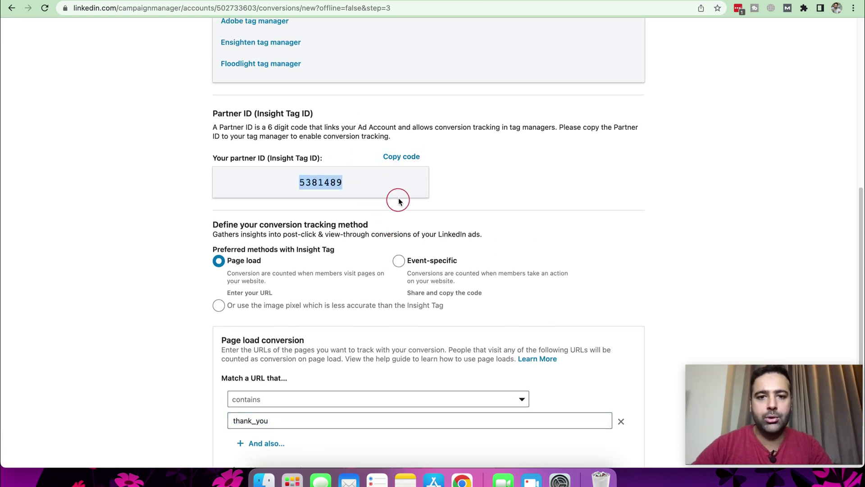
click(408, 158)
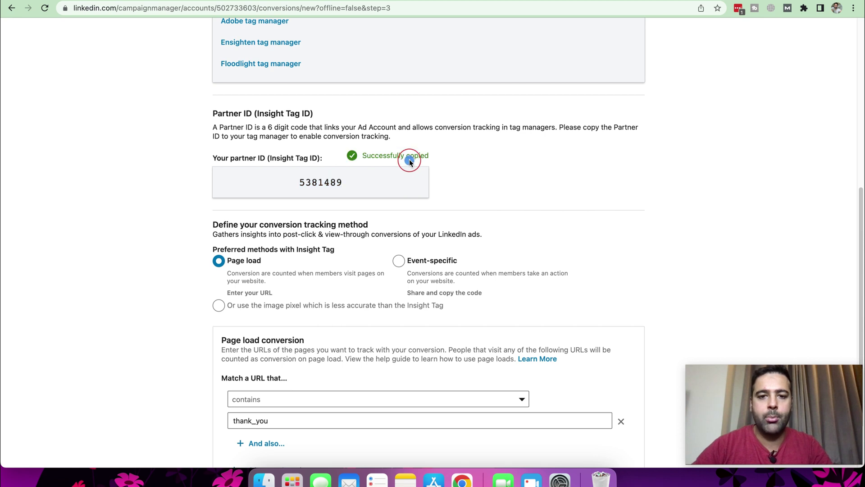
click(239, 2)
click(351, 204)
key(super+v)
Set the tag to fire on the All Pages trigger and save it.
scroll(583, 128, down, 2)
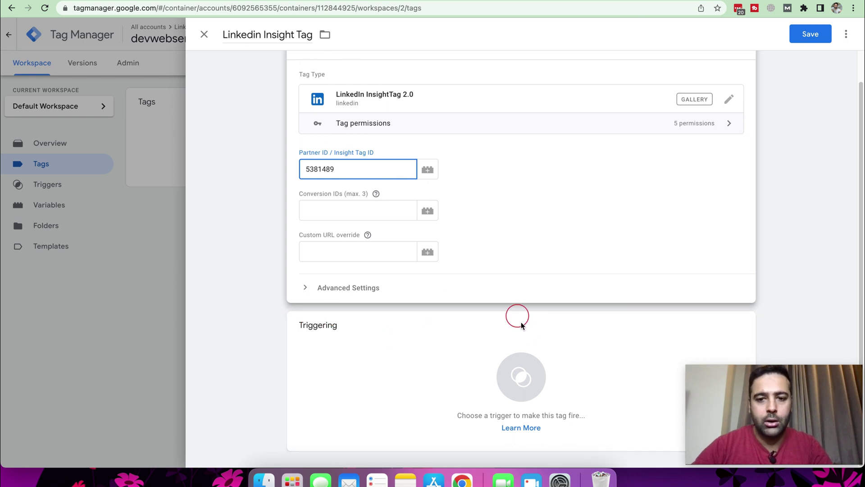
click(536, 369)
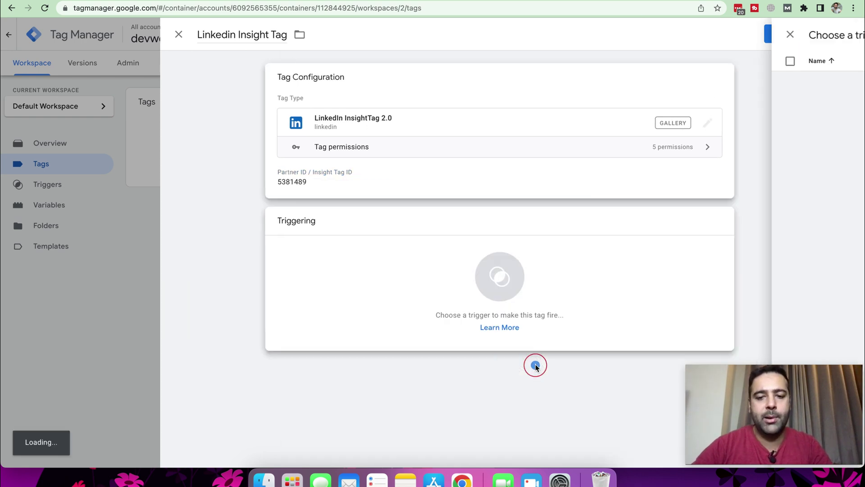
click(293, 82)
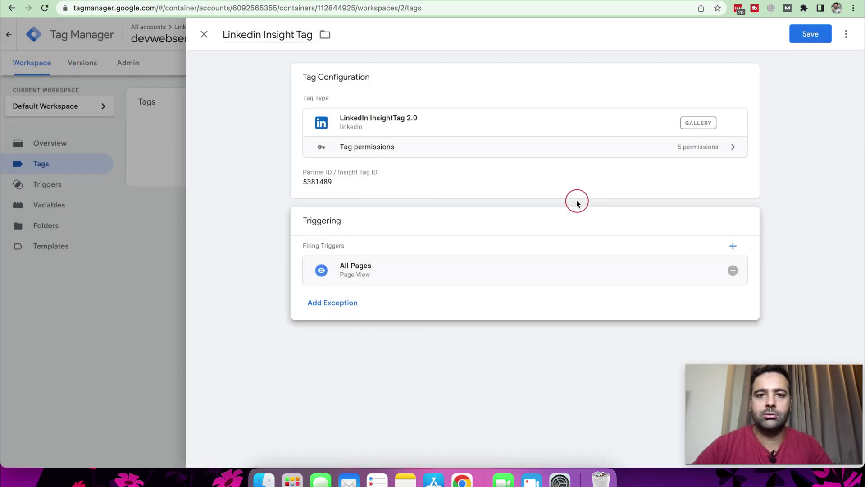
click(822, 34)
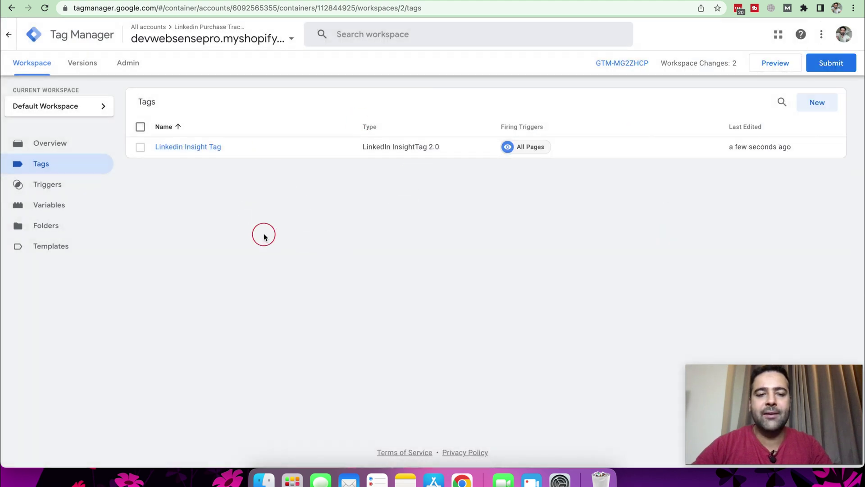
Publish the workspace changes to the Live environment without a version name or description, and close the version summary.
click(832, 63)
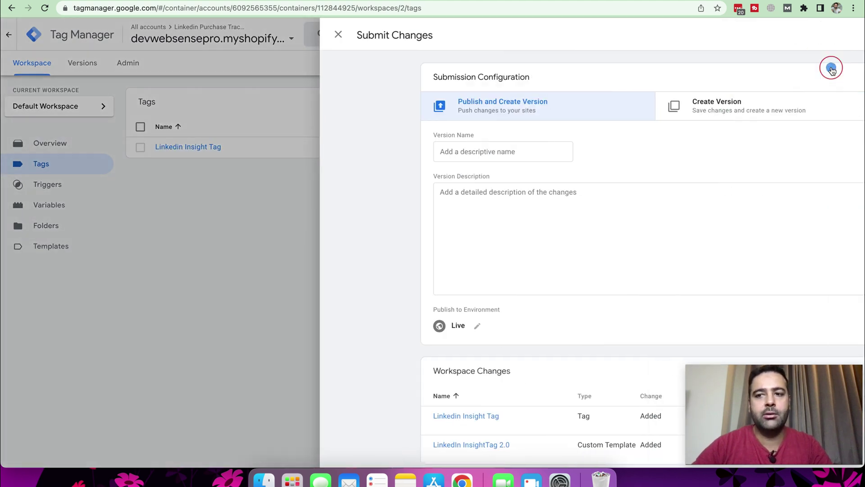
click(815, 37)
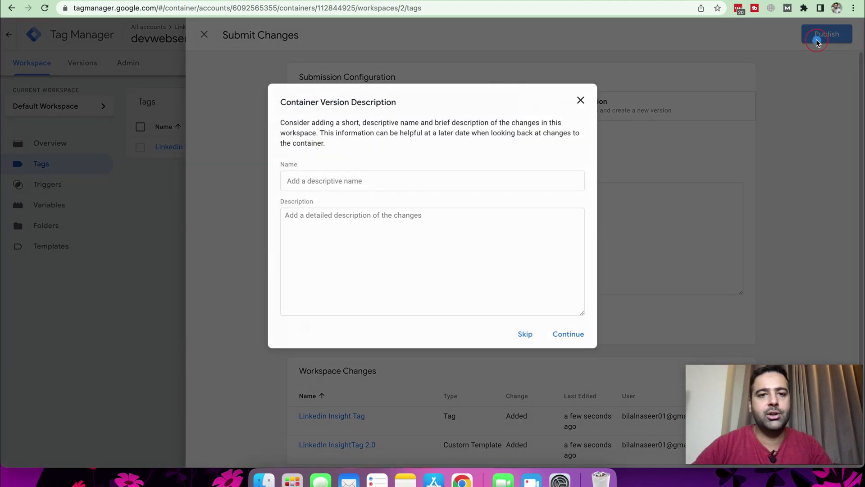
click(530, 337)
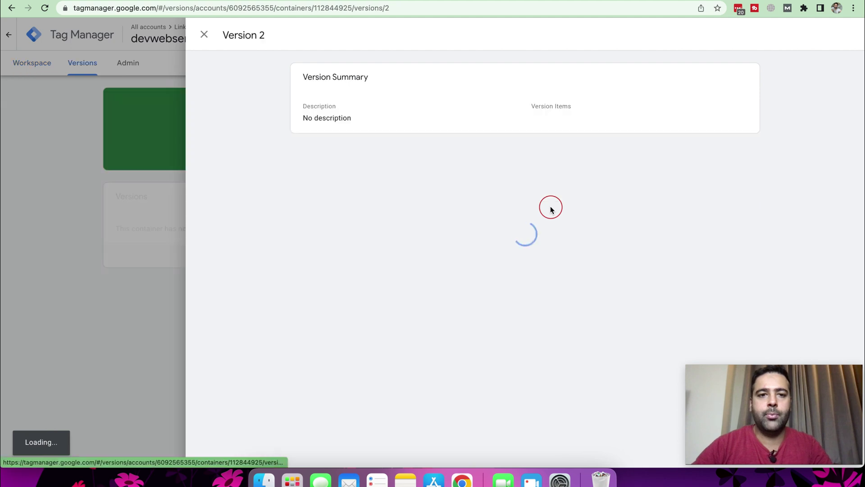
click(94, 123)
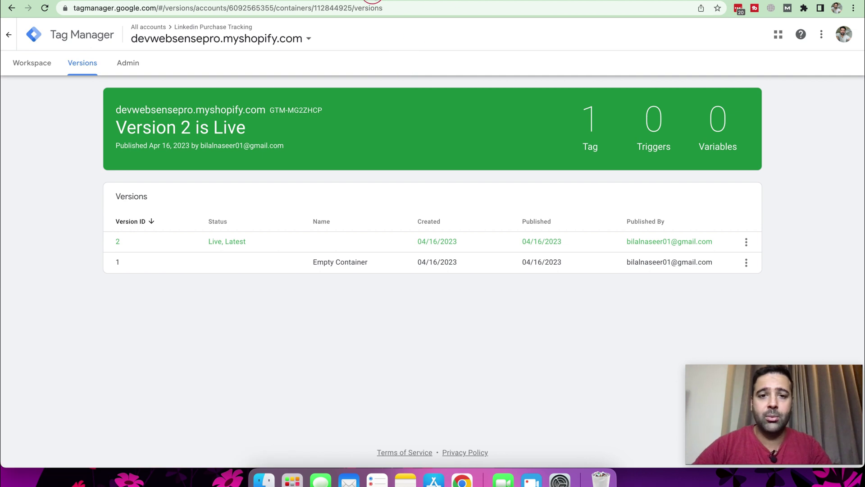
Switch to LinkedIn Campaign Manager and create the conversion with the page load rule as configured.
key(ctrl+Tab)
scroll(510, 126, down, 3)
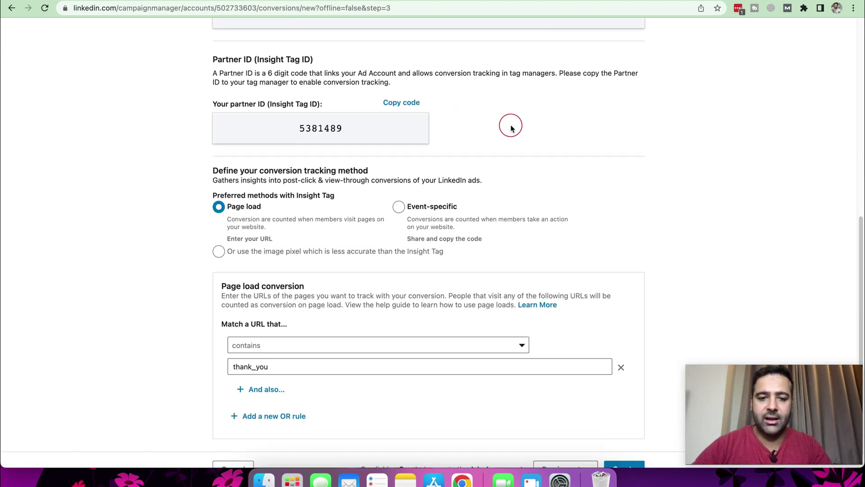
scroll(372, 282, down, 1)
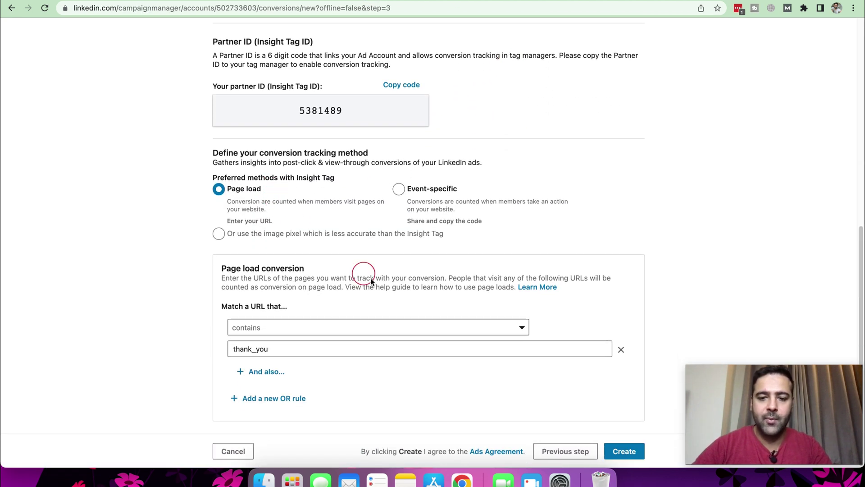
click(632, 456)
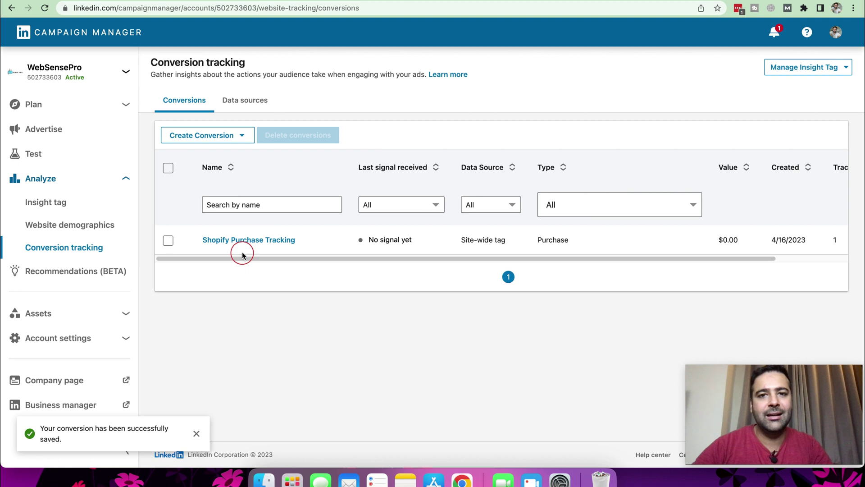
click(242, 118)
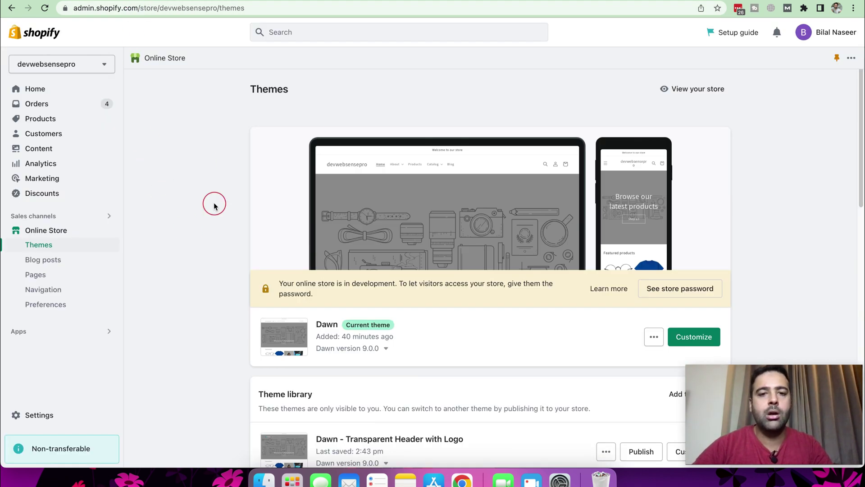
click(235, 1)
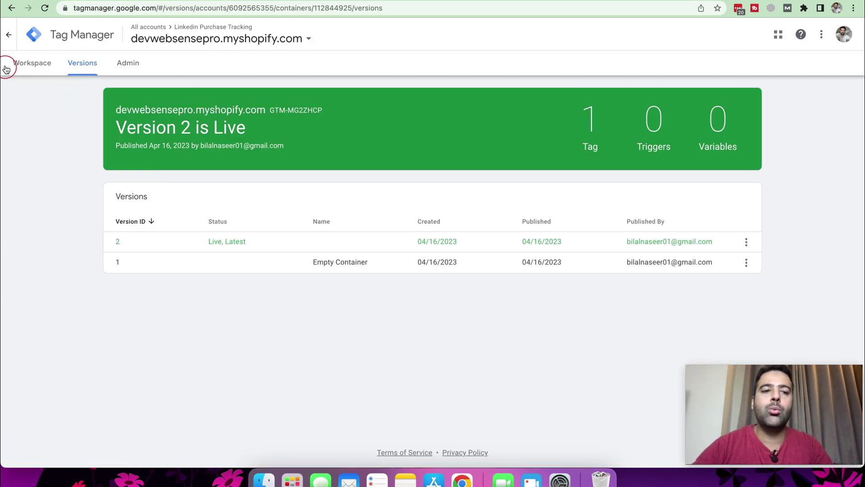
click(20, 64)
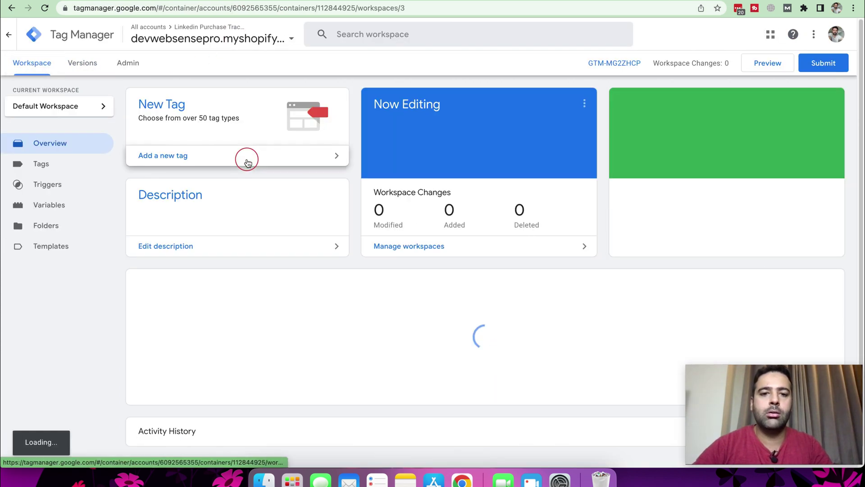
click(783, 65)
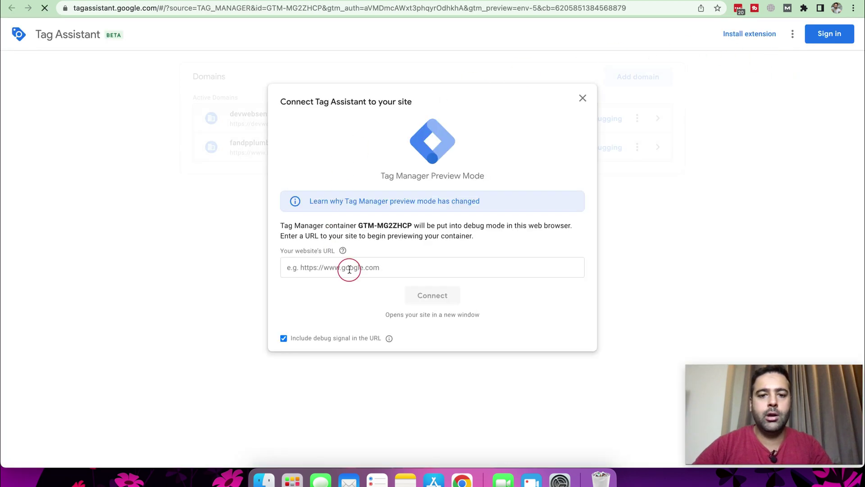
click(348, 268)
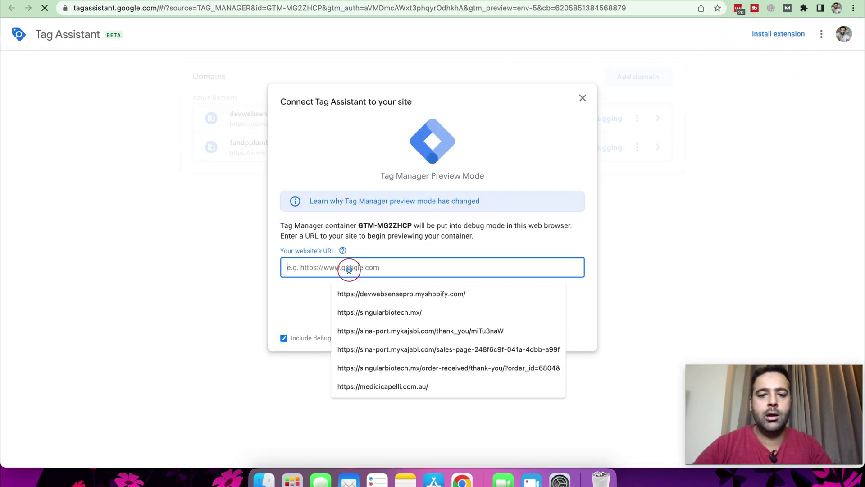
click(373, 296)
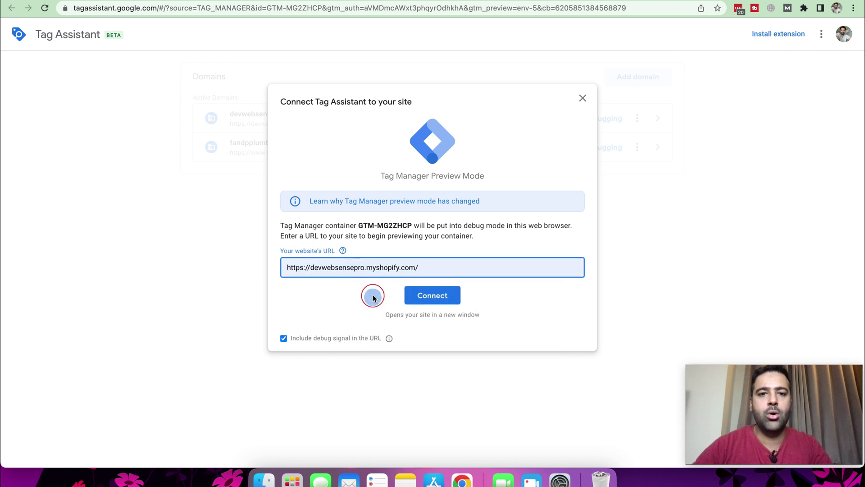
click(448, 299)
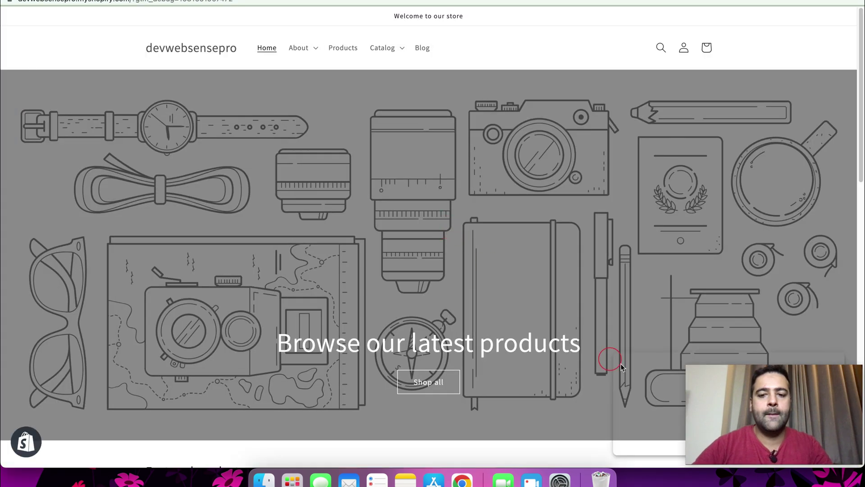
Take the store preview window out of full screen, move it aside and bring the Tag Assistant window to the front.
drag(767, 418, 79, 420)
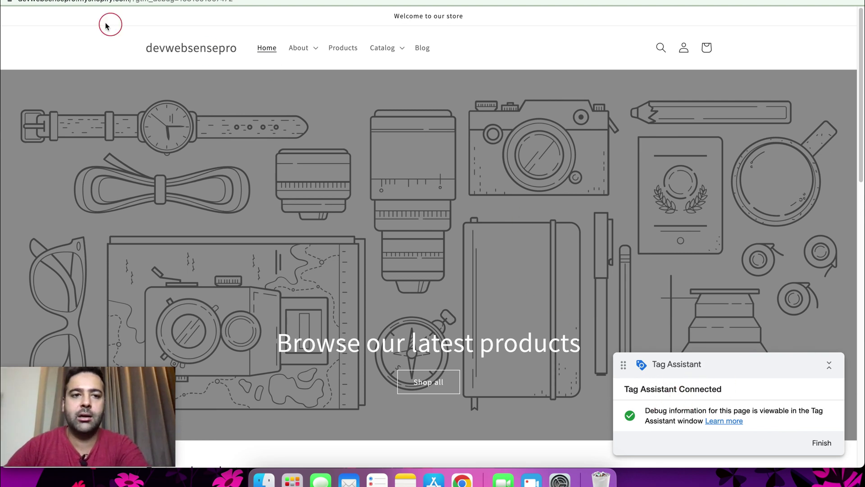
key(ctrl+super+f)
drag(309, 91, 377, 211)
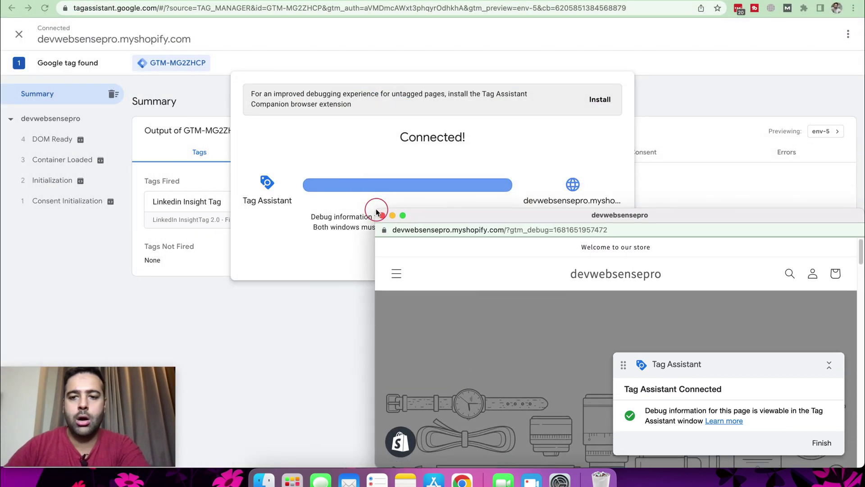
drag(699, 215, 699, 258)
click(389, 130)
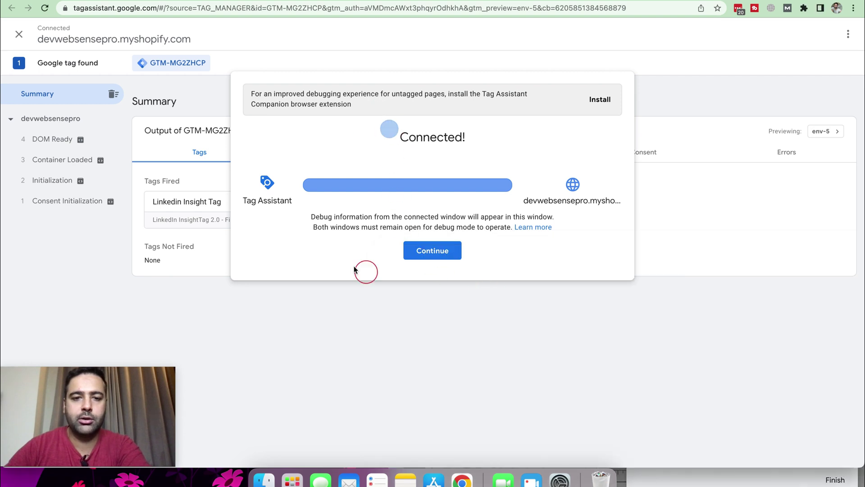
Dismiss the connection message, bring the store preview window into view, enlarge it and collapse its Tag Assistant badge.
click(441, 251)
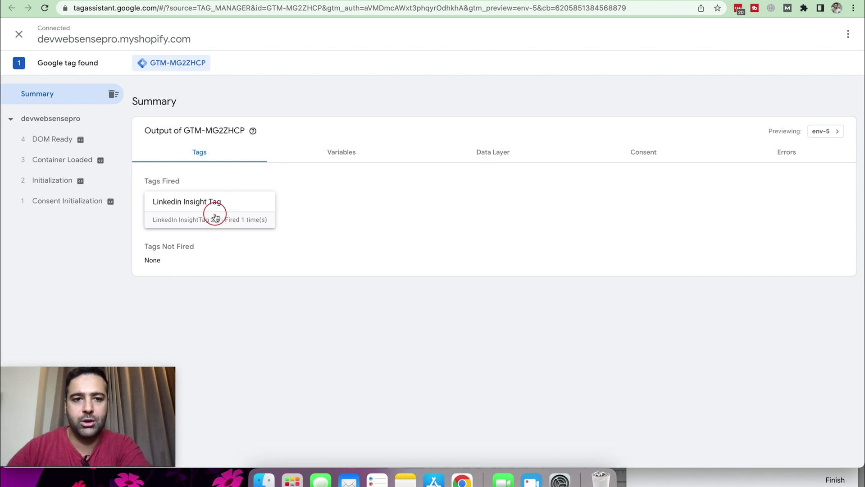
click(775, 485)
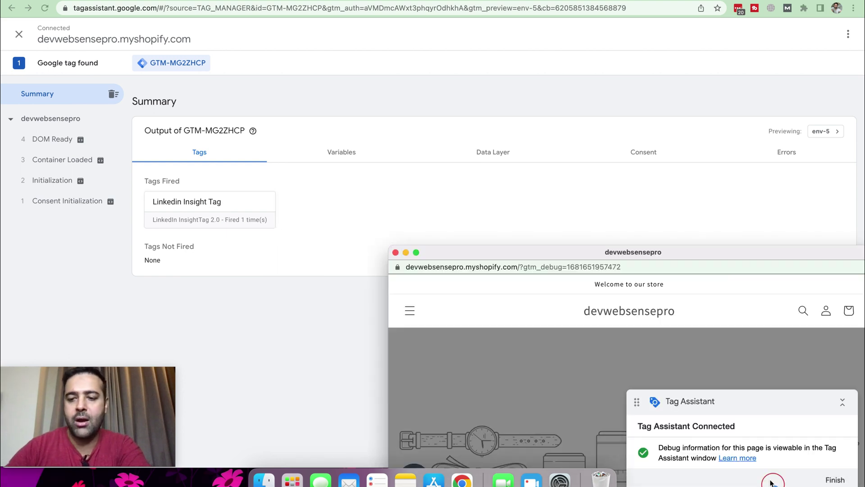
drag(705, 259, 611, 81)
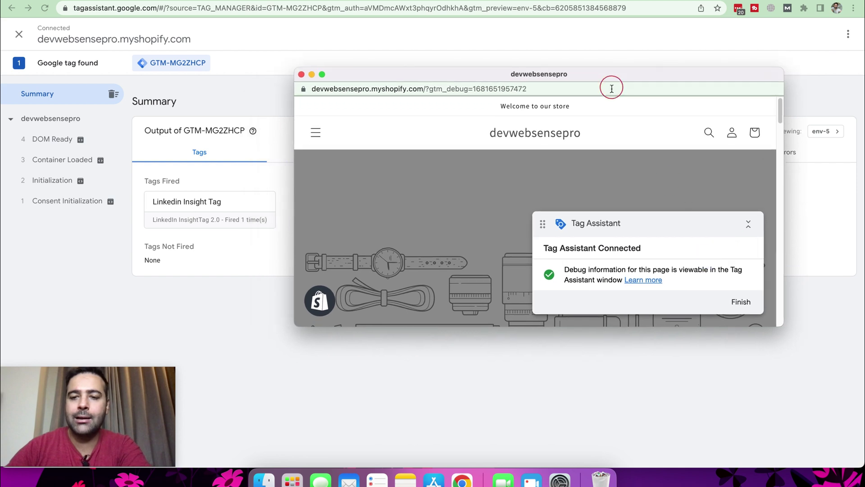
double_click(399, 76)
click(829, 363)
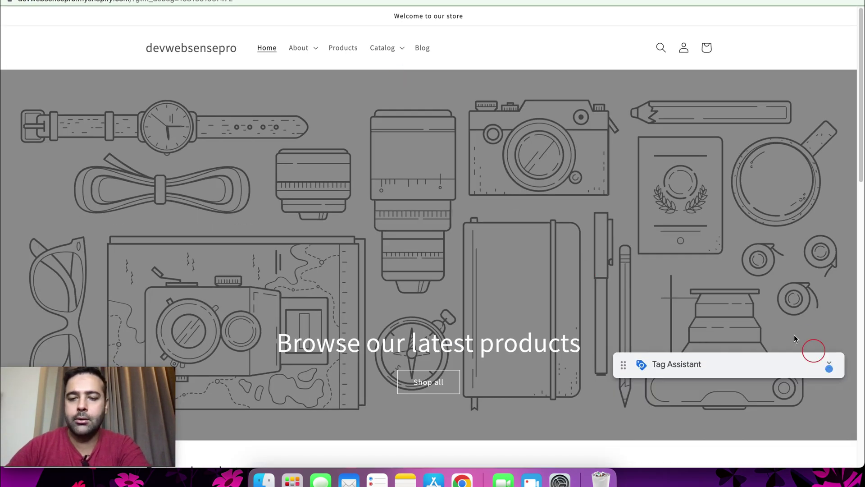
Open the New Tshirt product from the store's home page and buy one in Black immediately, going straight to checkout.
scroll(570, 155, down, 15)
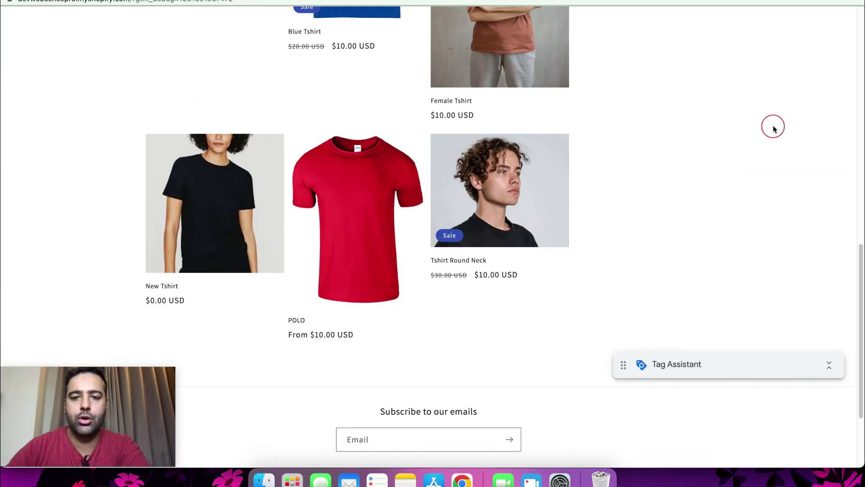
scroll(761, 135, down, 2)
scroll(754, 145, up, 3)
click(219, 226)
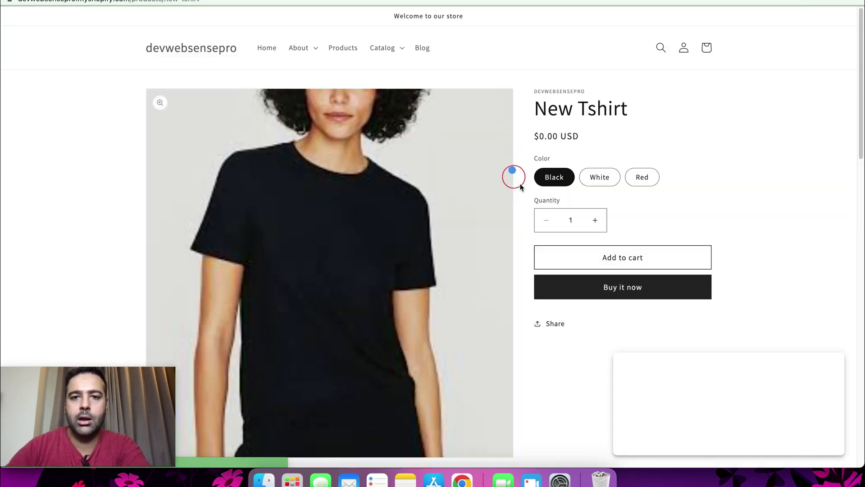
scroll(784, 153, down, 3)
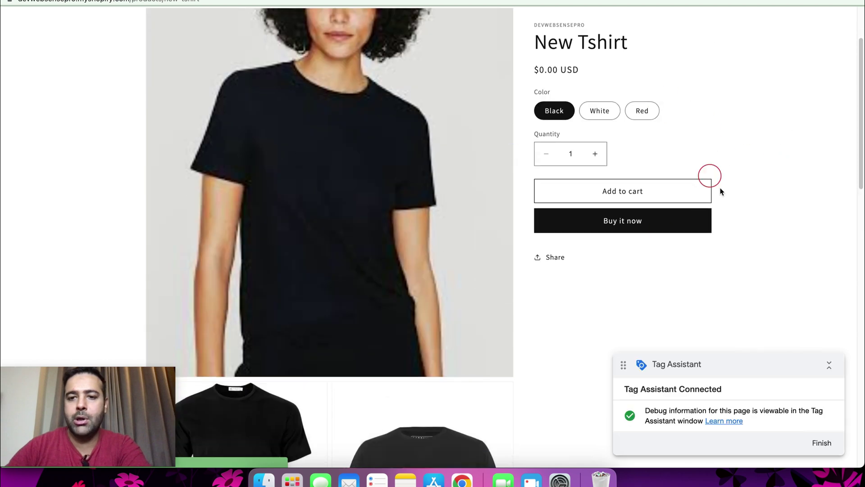
click(634, 224)
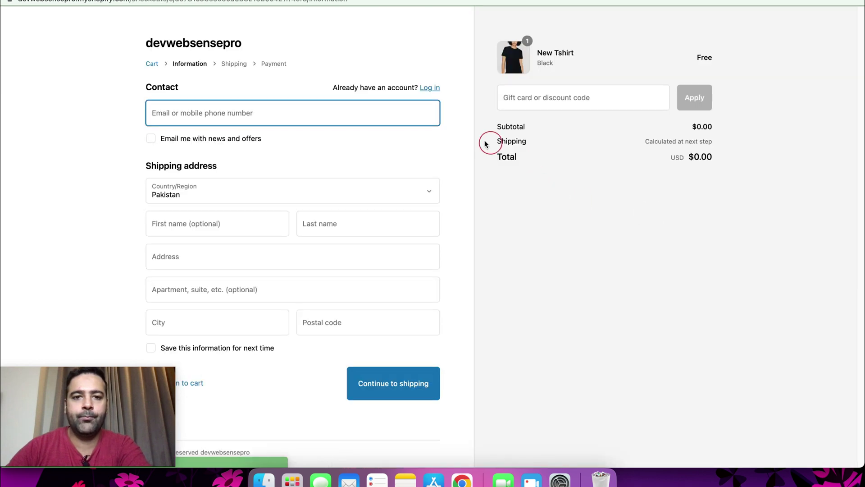
Fill in the checkout contact and shipping address fields with the saved test entry that has a testing address.
click(384, 114)
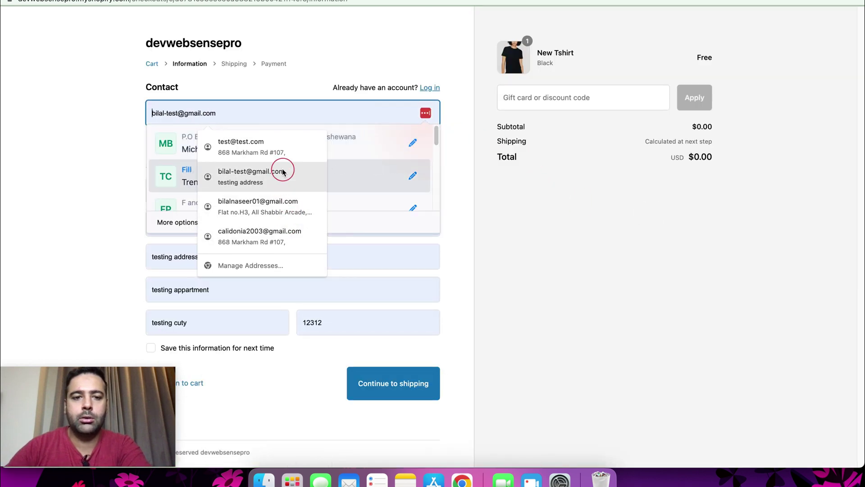
click(280, 171)
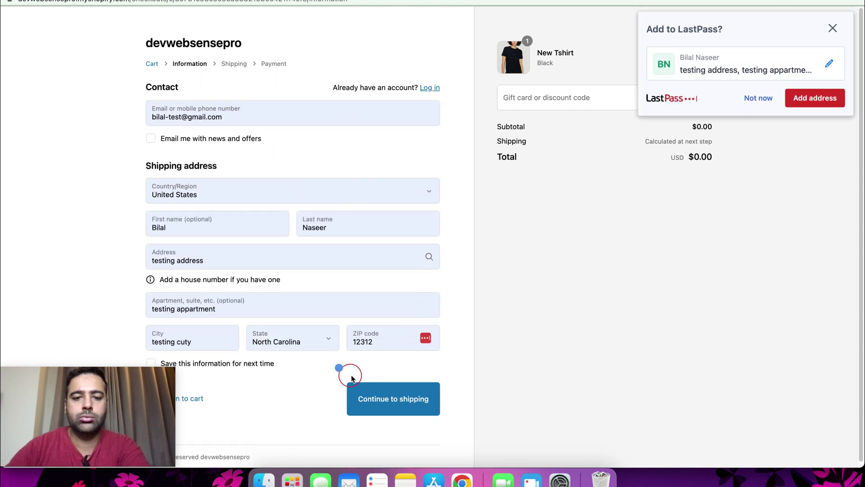
Try to continue to shipping with a different ZIP code while keeping North Carolina as the state.
scroll(365, 352, down, 2)
double_click(376, 301)
text(22001)
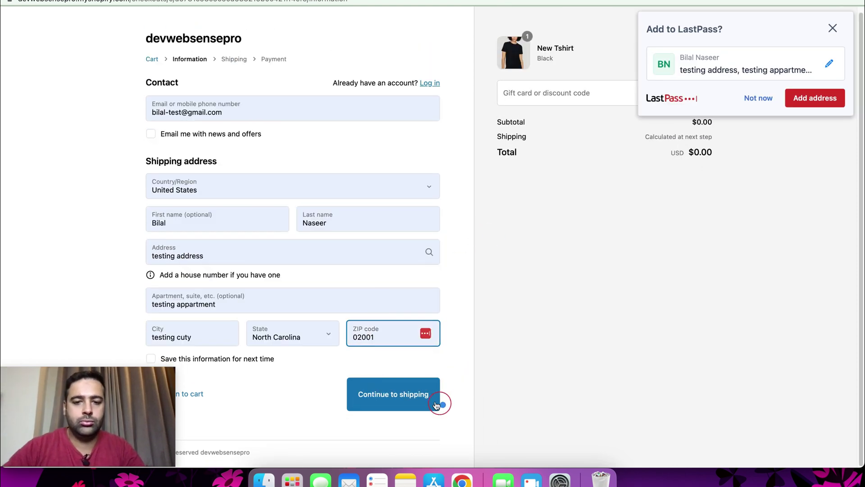
key(BackSpace)
key(BackSpace)
key(BackSpace)
key(BackSpace)
key(BackSpace)
text(02168)
key(Return)
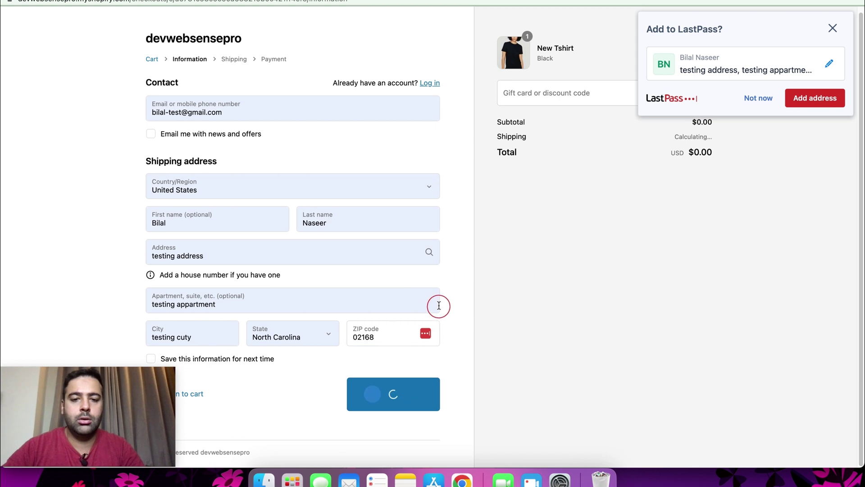
Set the shipping state to Massachusetts with a matching ZIP code and proceed to payment with the Standard shipping method.
click(281, 302)
text(mass)
key(Return)
key(Tab)
text(02001)
key(Return)
click(400, 225)
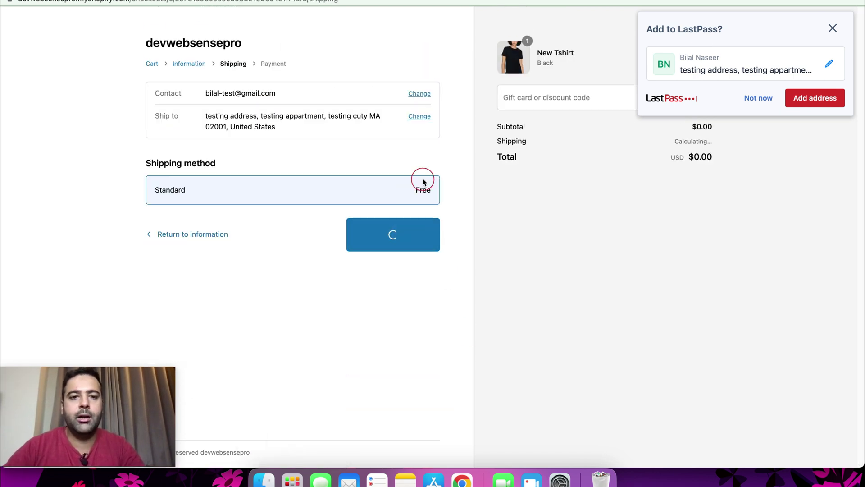
Glance at the Tag Assistant summary, return to the payment page and complete the free order with the billing address same as shipping.
scroll(436, 151, down, 2)
scroll(436, 151, up, 2)
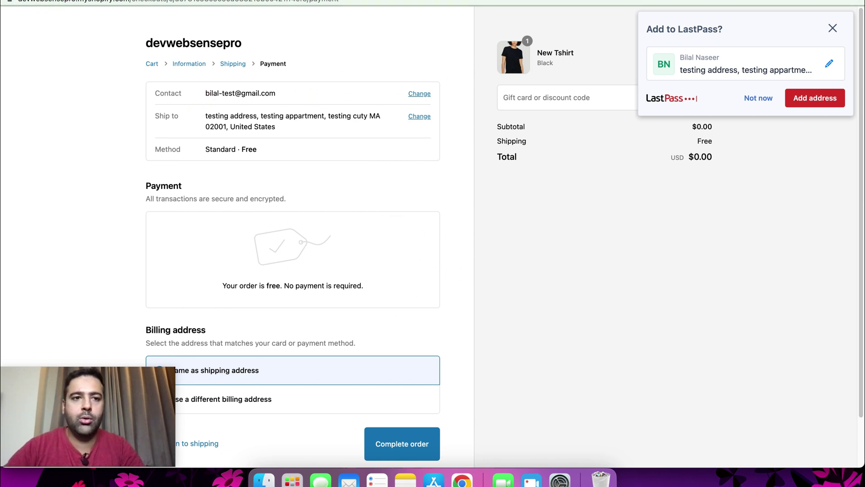
key(super+m)
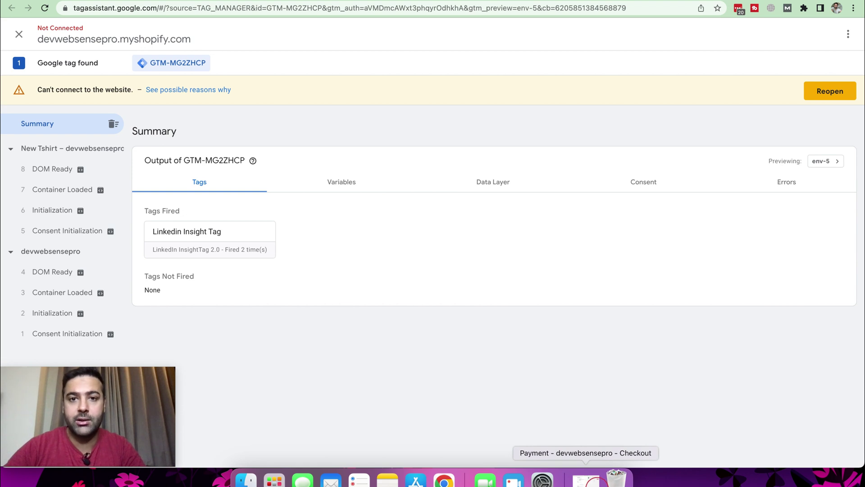
click(586, 479)
scroll(528, 367, down, 2)
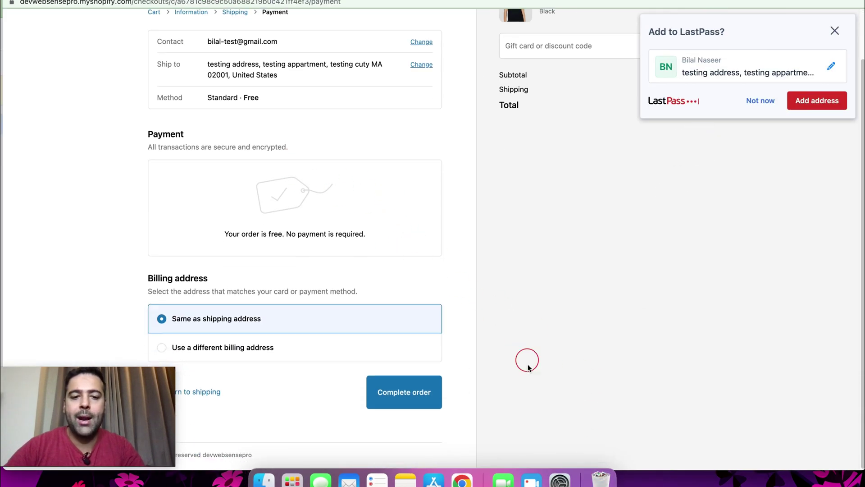
click(420, 397)
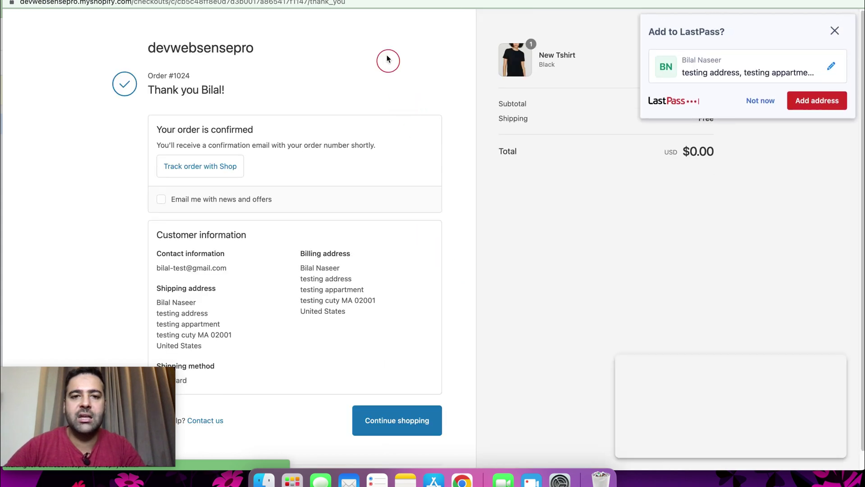
Check the thank_you part of the order confirmation URL, and examine the tags fired on the "Thank you for your purchase!" page in Tag Assistant.
drag(361, 2, 308, 3)
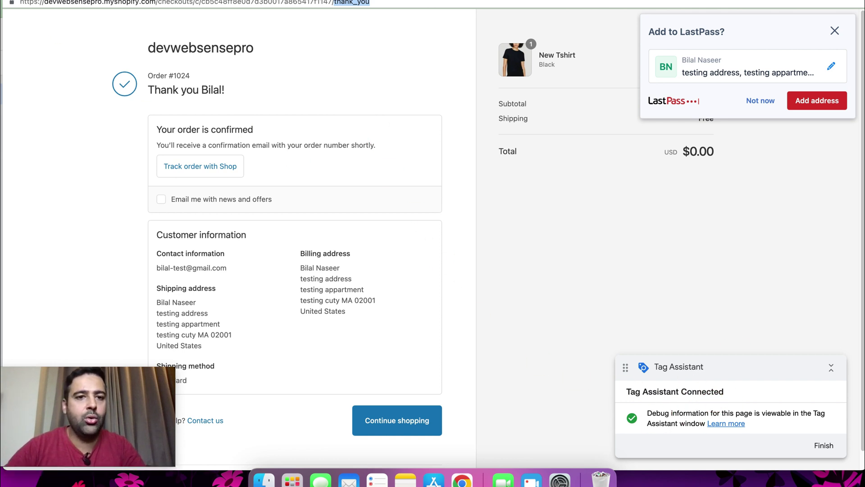
key(super+grave)
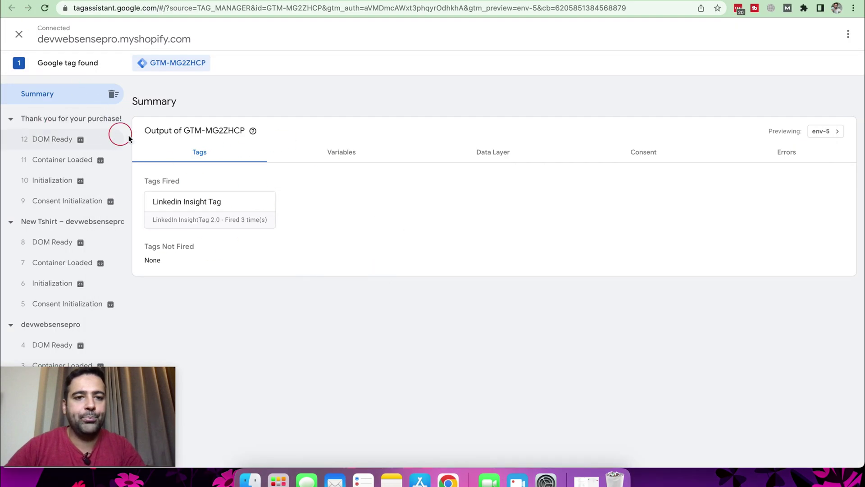
drag(131, 403, 795, 397)
click(84, 120)
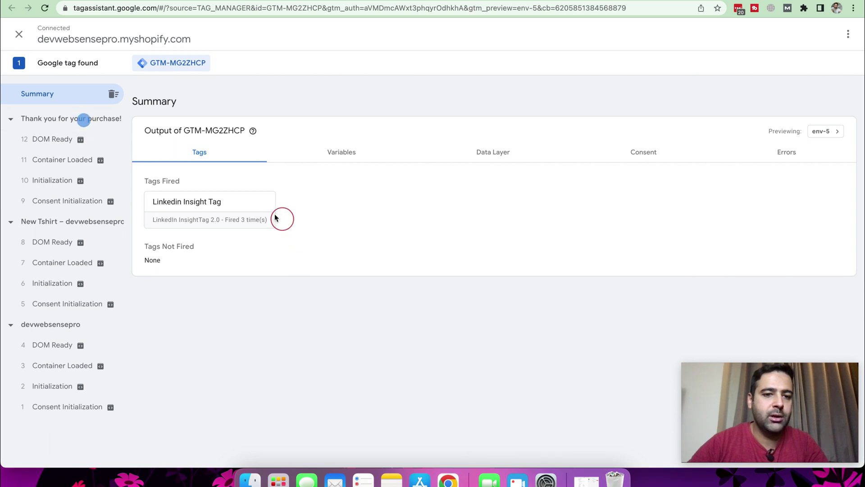
click(65, 121)
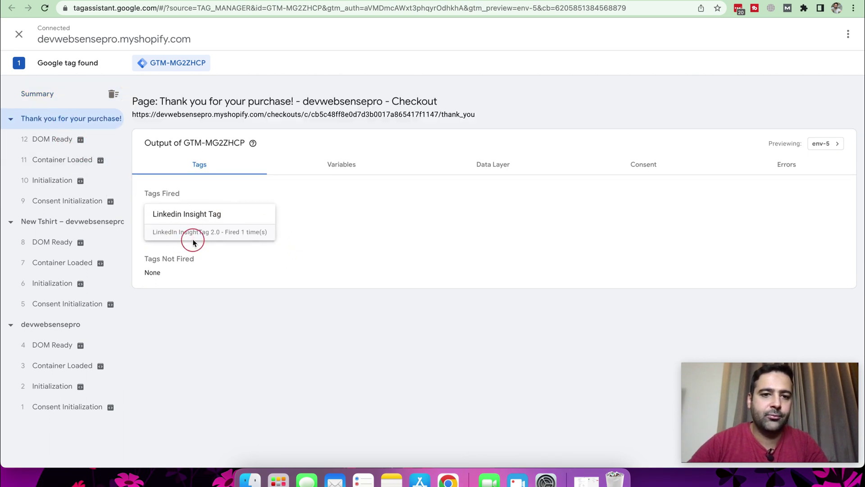
drag(133, 115, 477, 113)
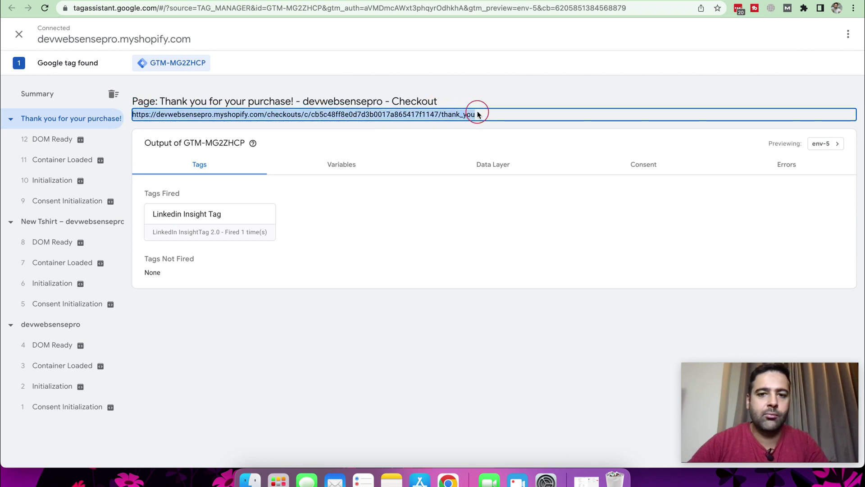
click(472, 222)
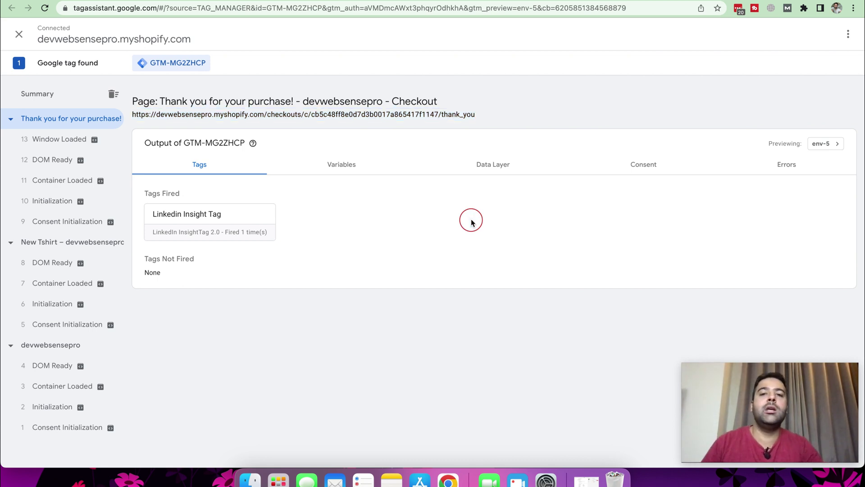